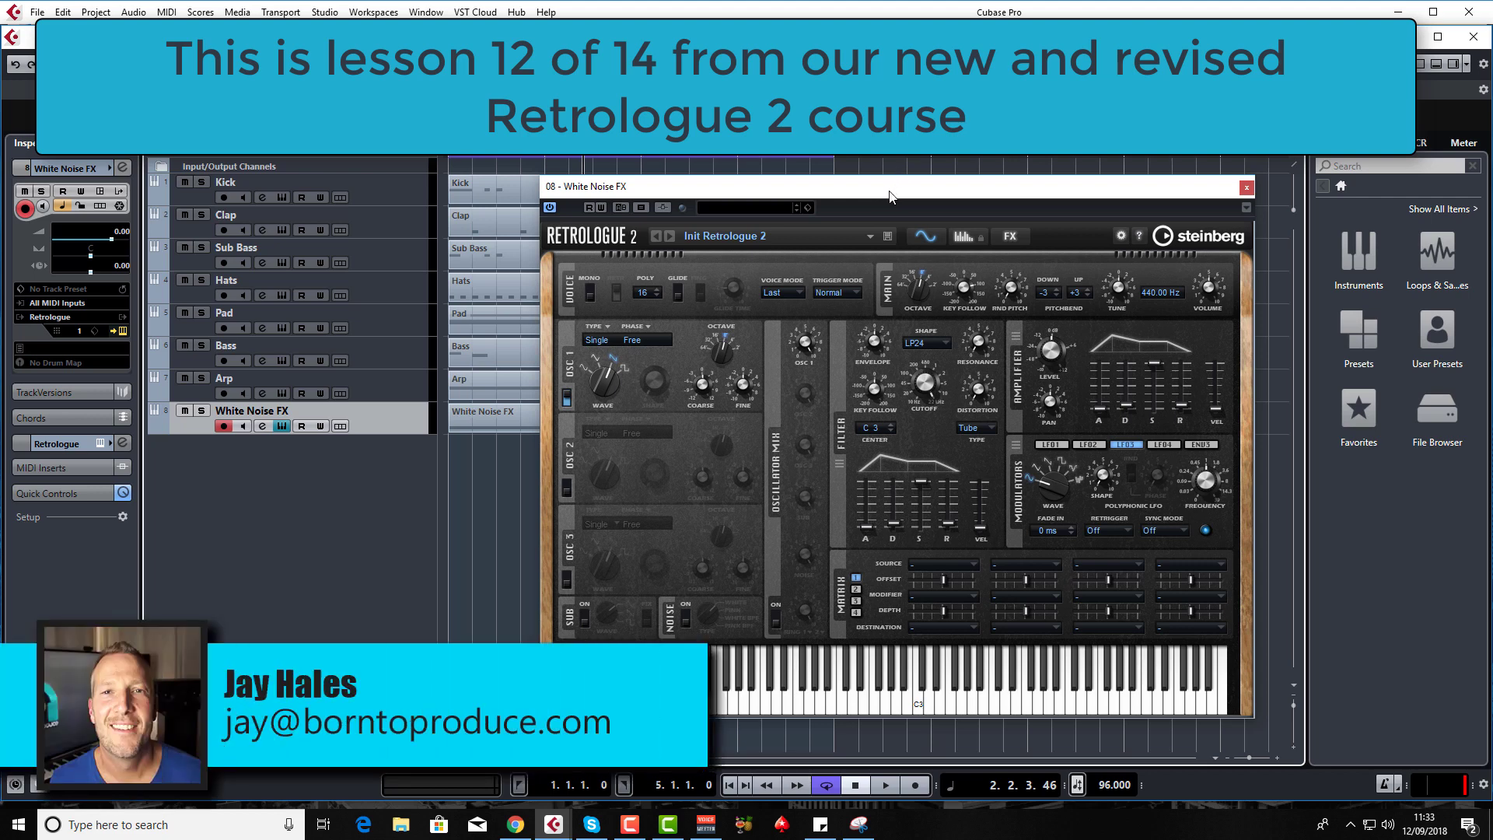
- Turn off Retrologue 2's OSC 1 and switch on the White noise generator
left_click_drag(889, 194, 988, 200)
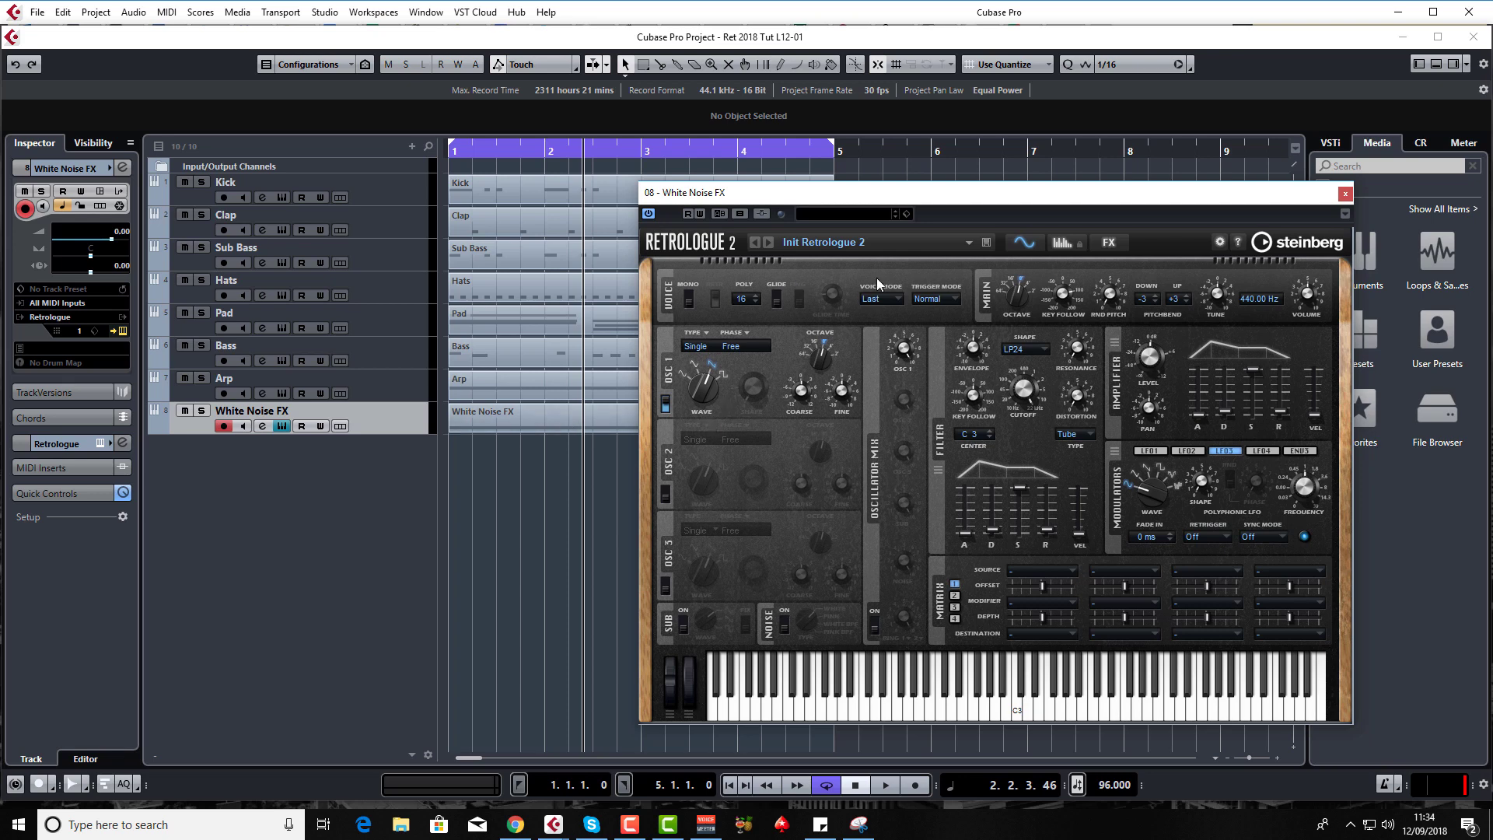
left_click_drag(949, 199, 716, 117)
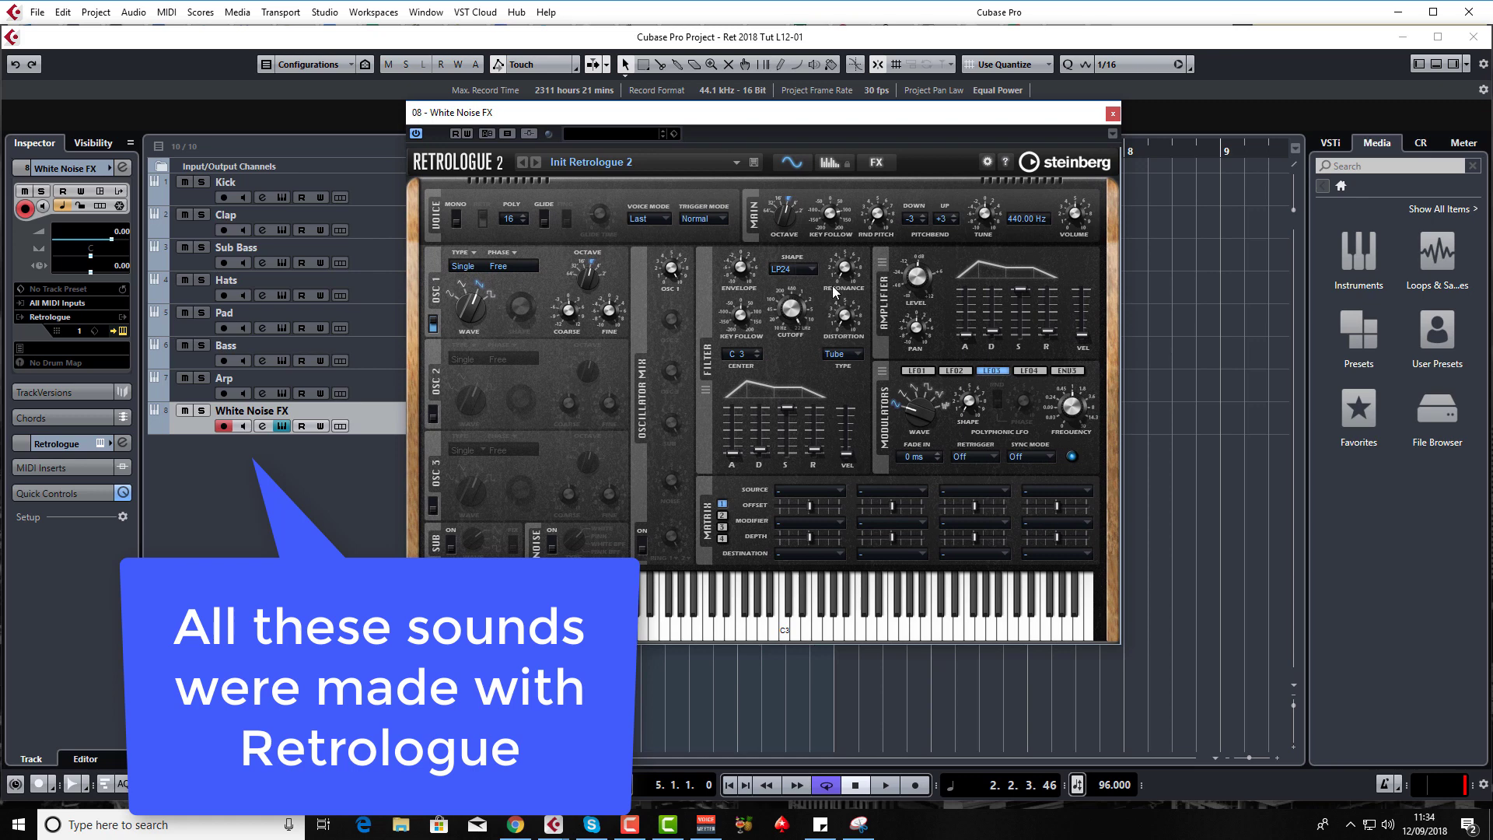
left_click_drag(745, 118, 717, 131)
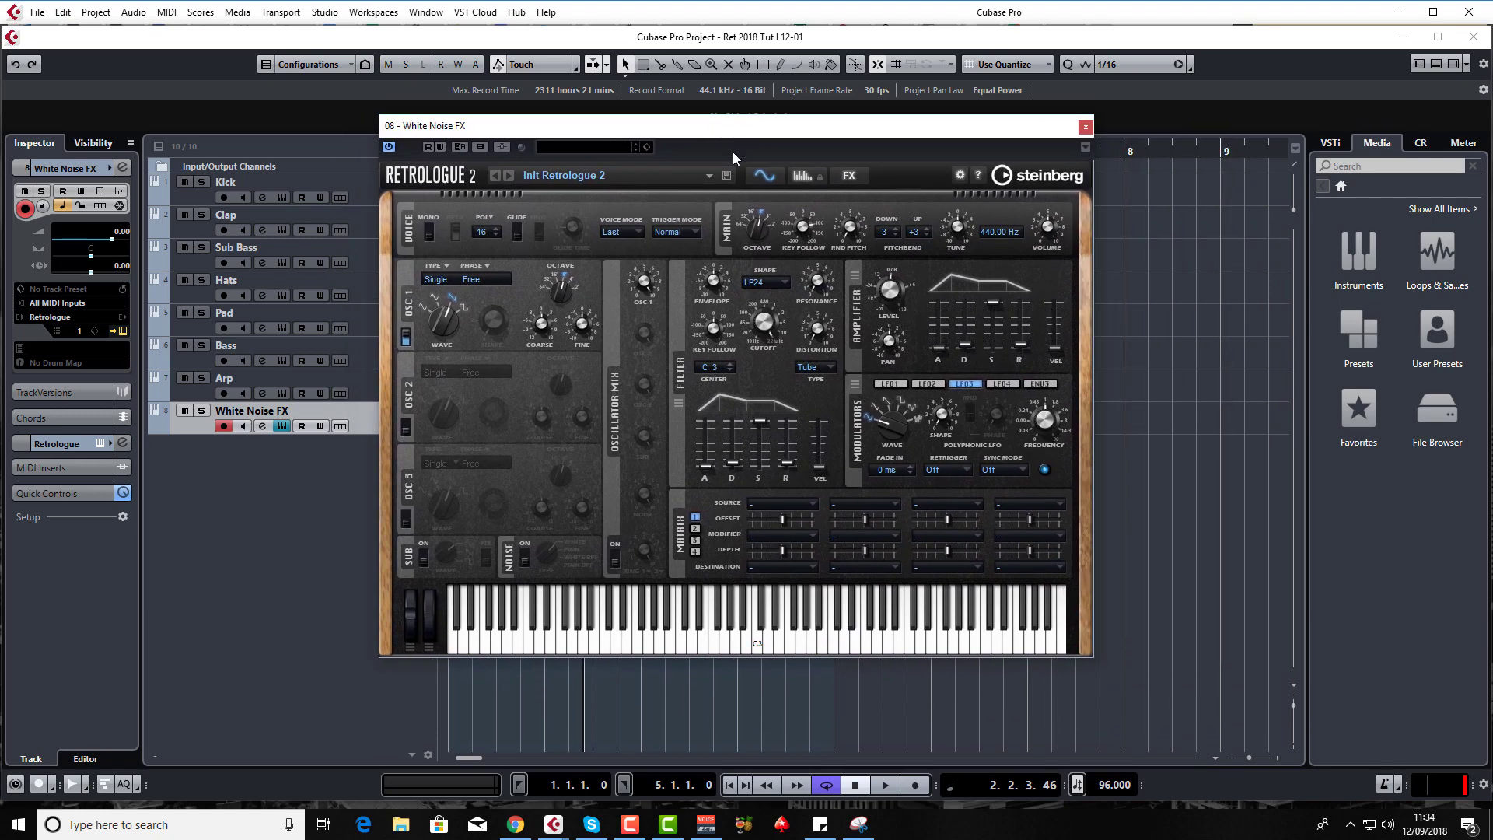
left_click(406, 339)
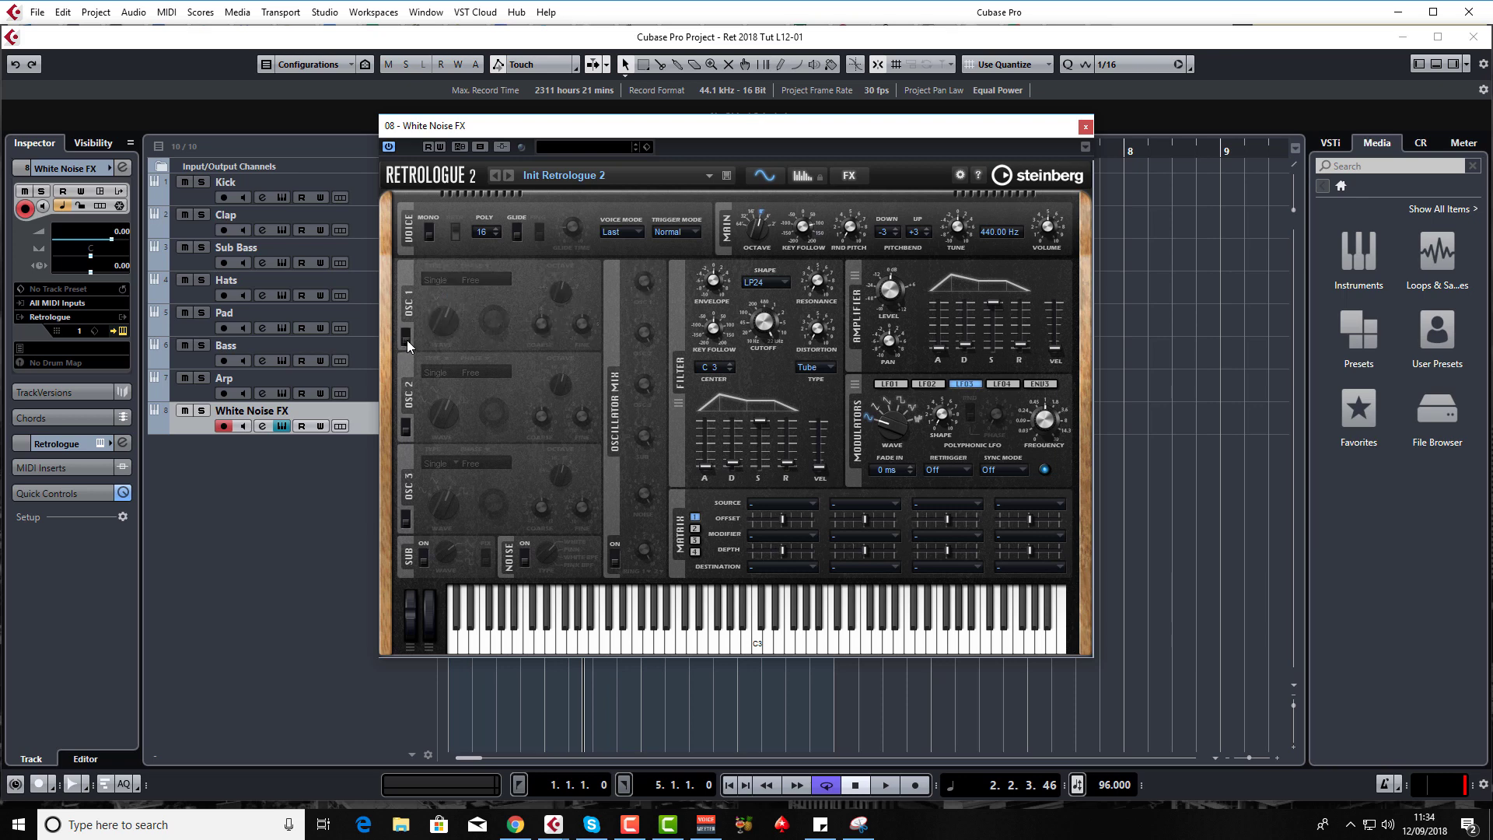
left_click(526, 560)
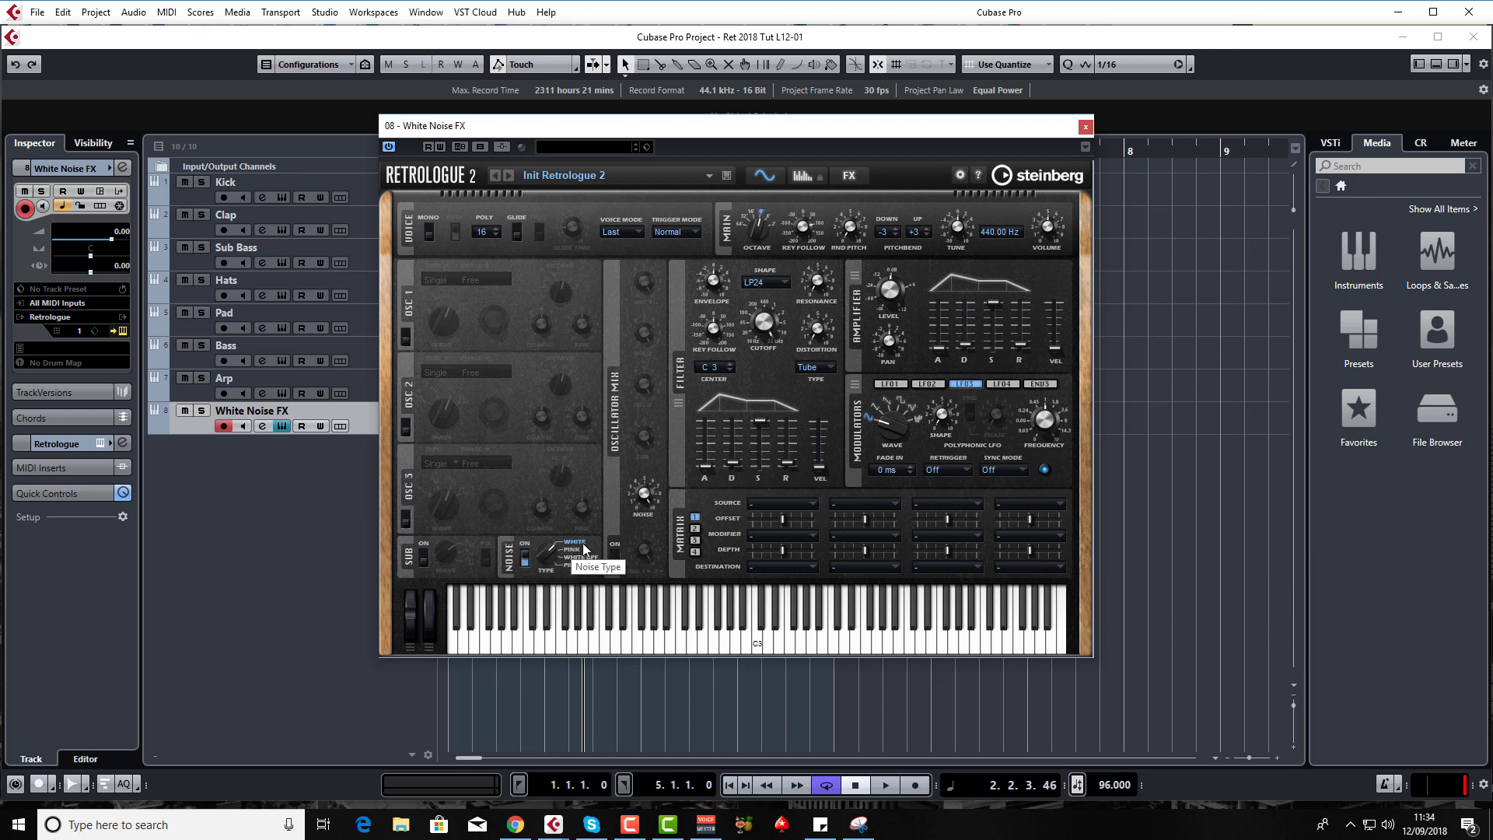
- Play the project briefly to hear the white noise, then stop
mouse_move(647, 498)
left_click_drag(606, 133, 735, 154)
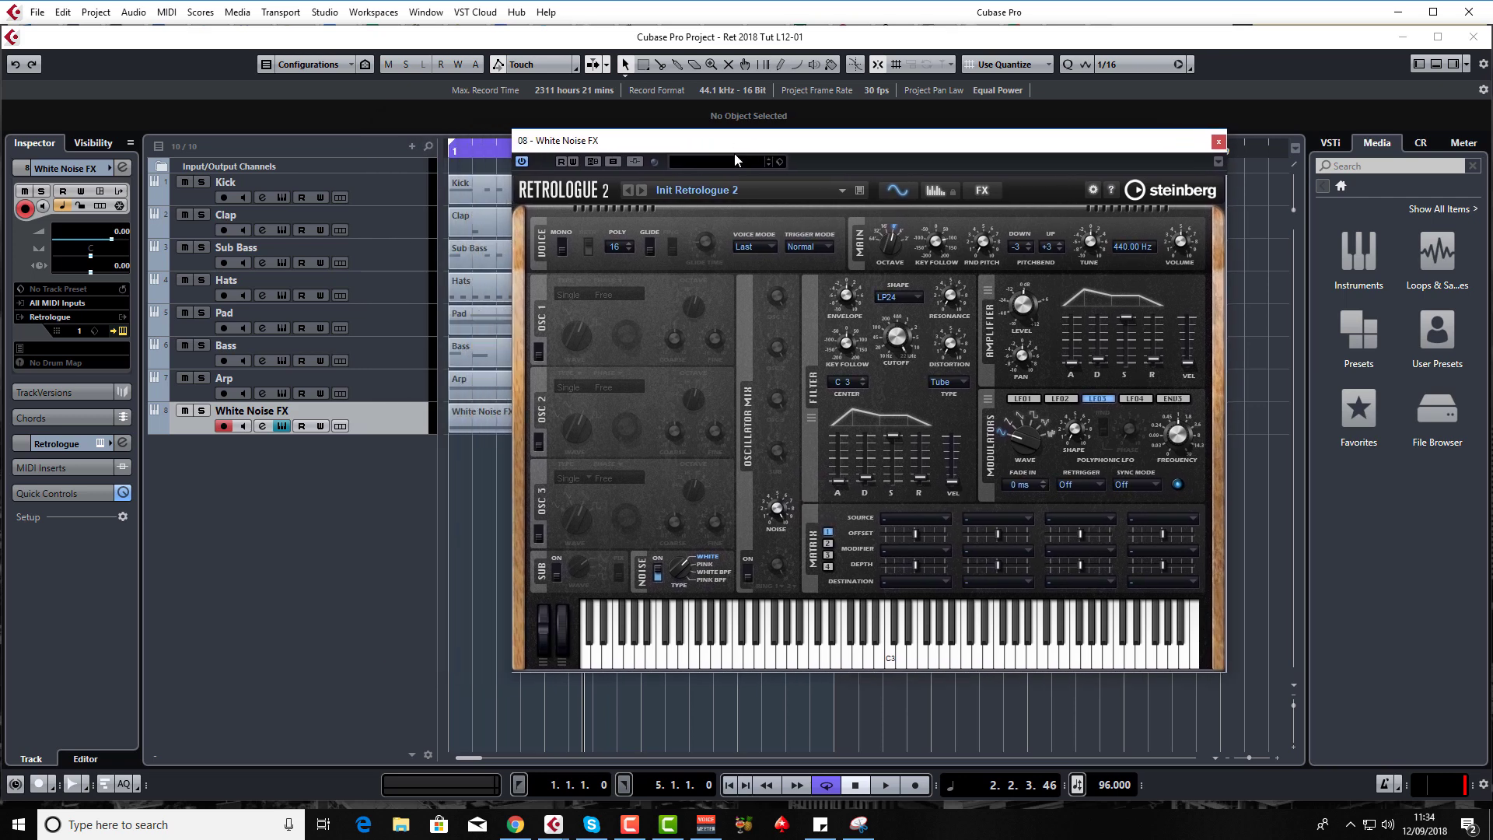
key("space")
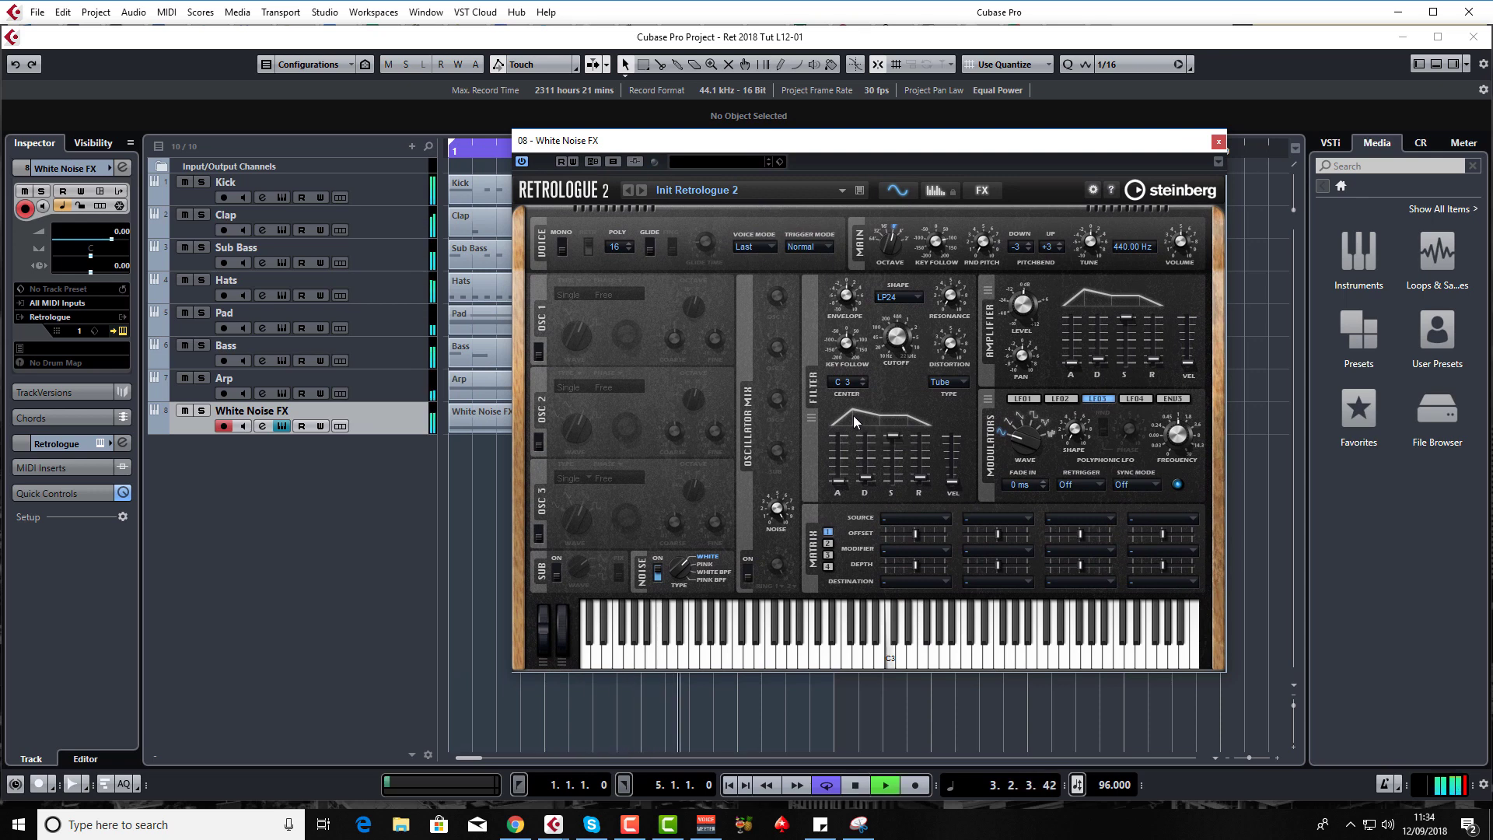
key("space")
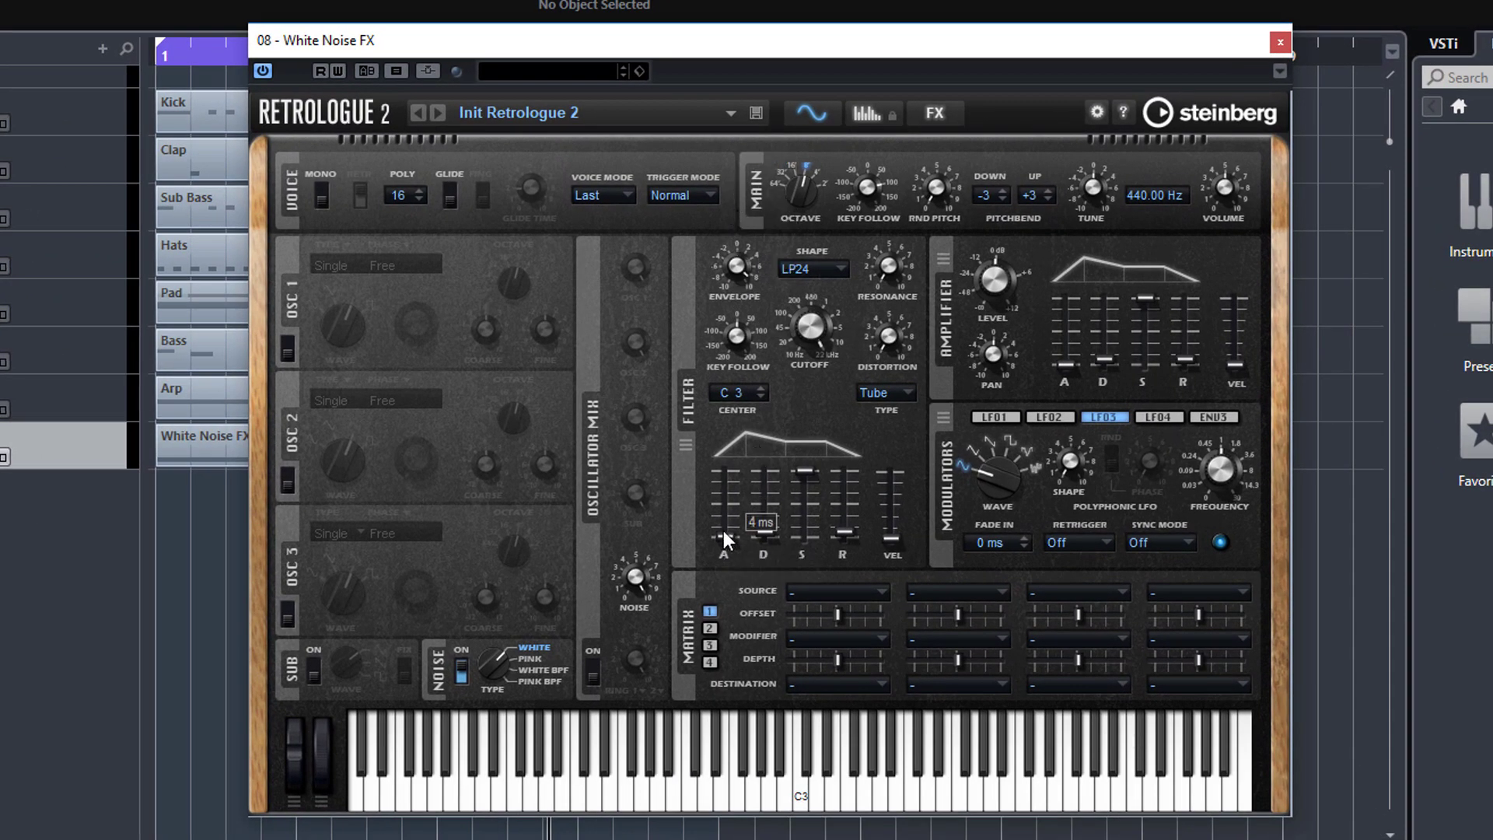
- Lengthen the filter envelope attack to 12016 ms and play back the slow filter sweep
left_click_drag(724, 535, 723, 479)
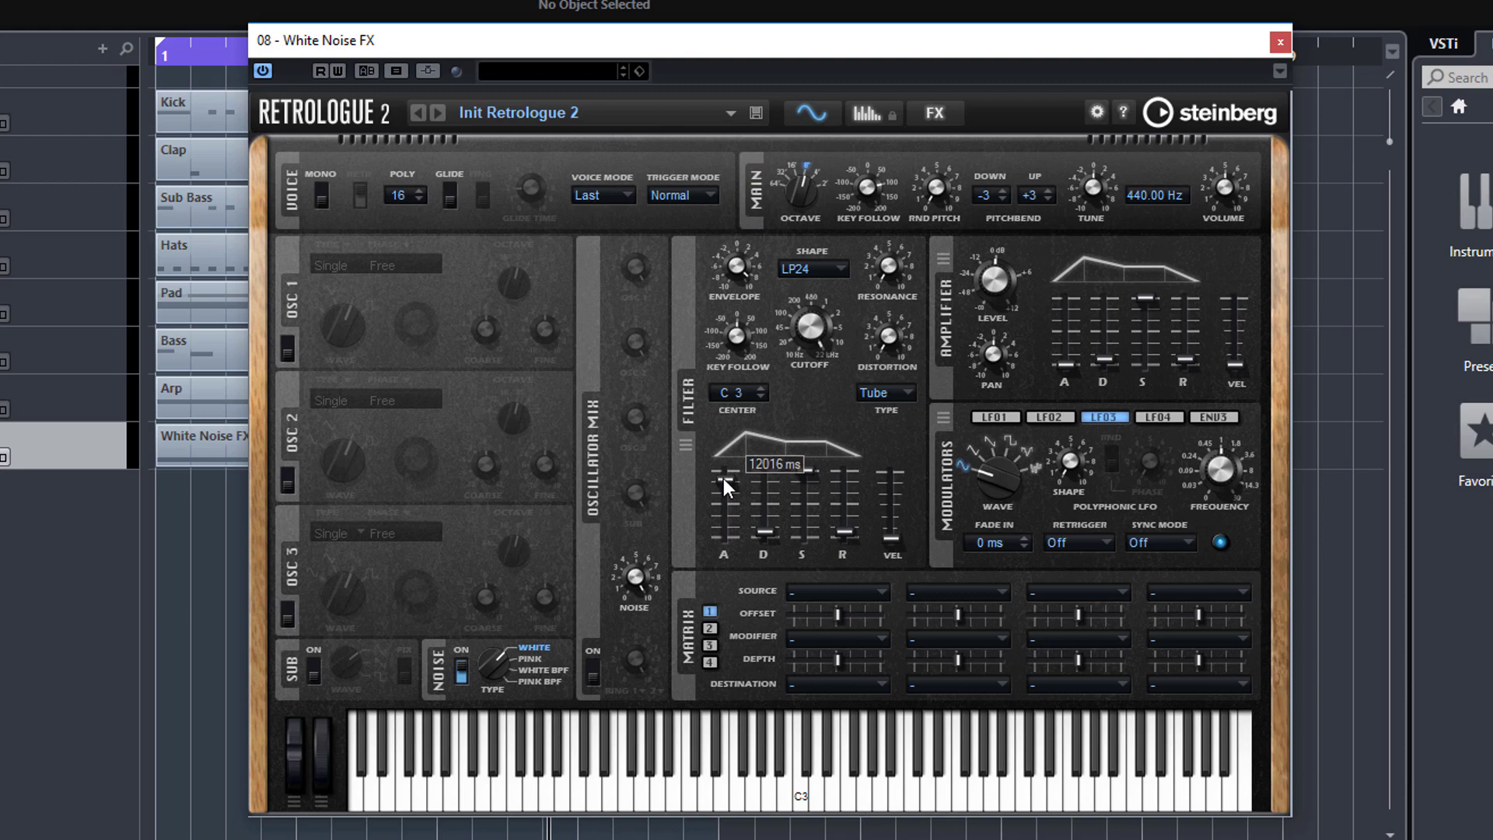
mouse_move(829, 327)
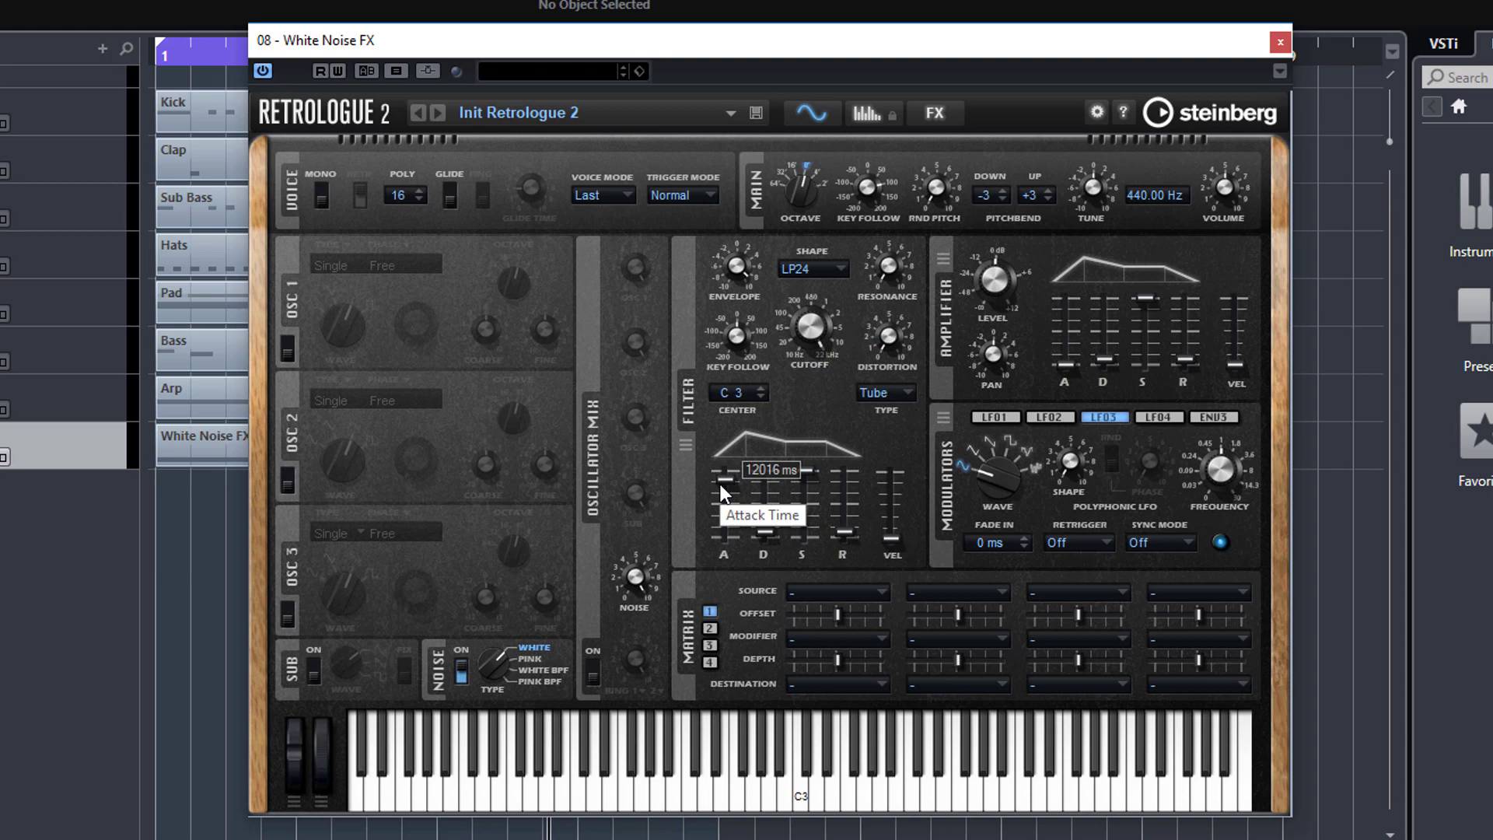
key("space")
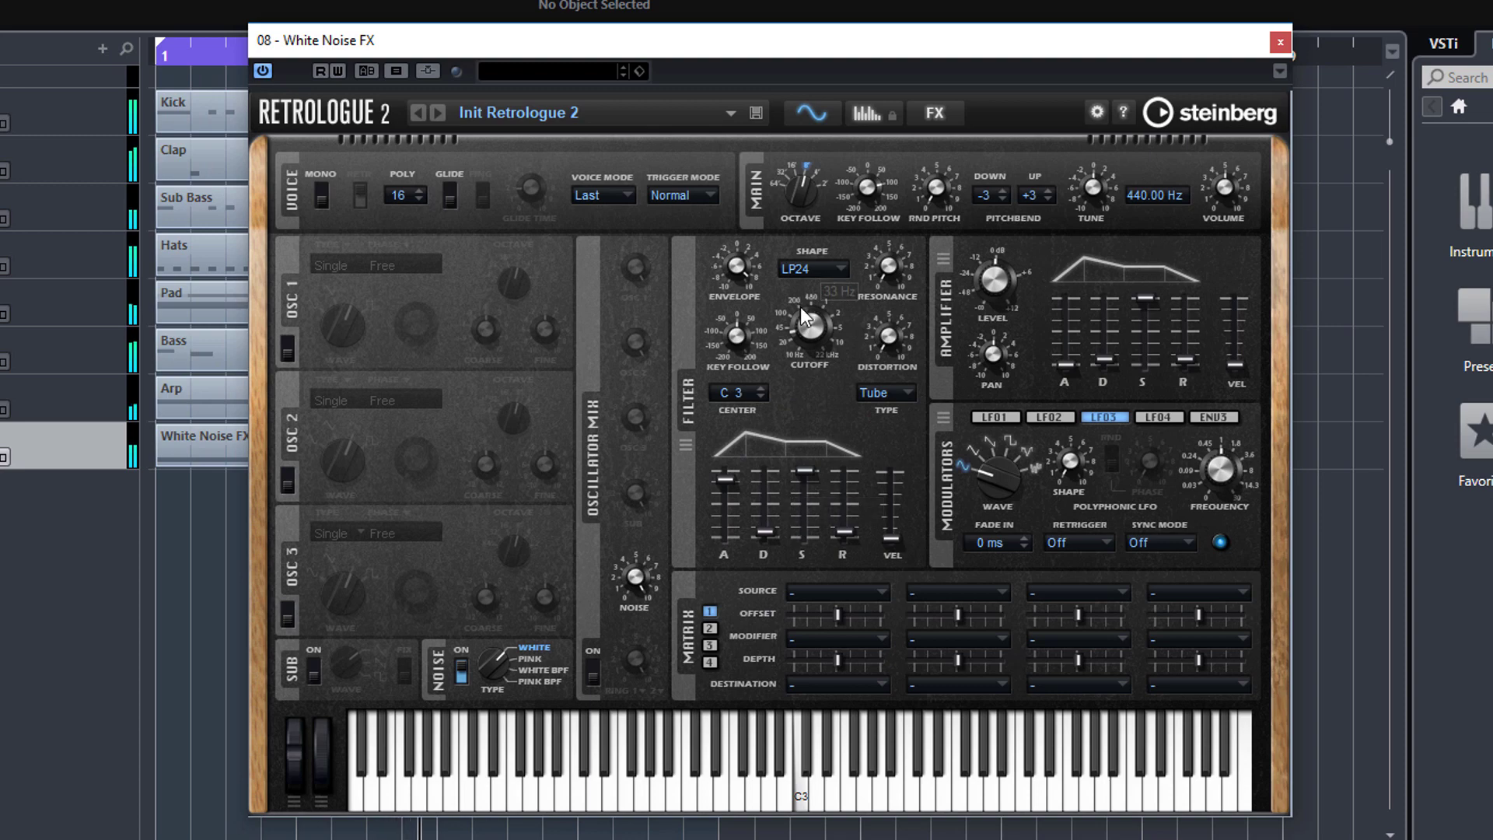
scroll(812, 326, "up", 3)
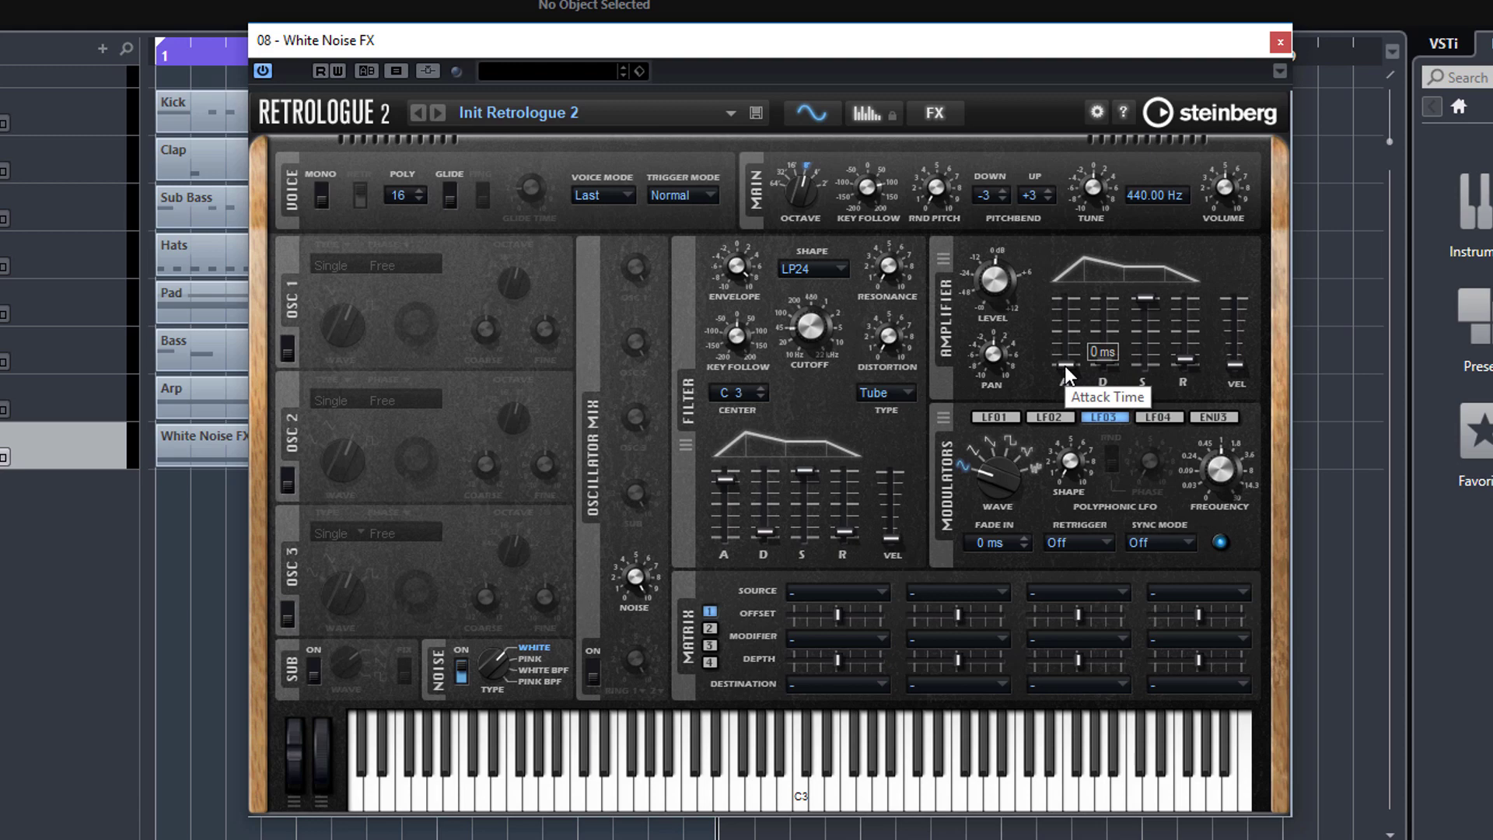
- Slow the amp attack, add slight resonance, about 30 % distortion, and set Level to -6.9 dB
left_click_drag(1065, 366, 1065, 340)
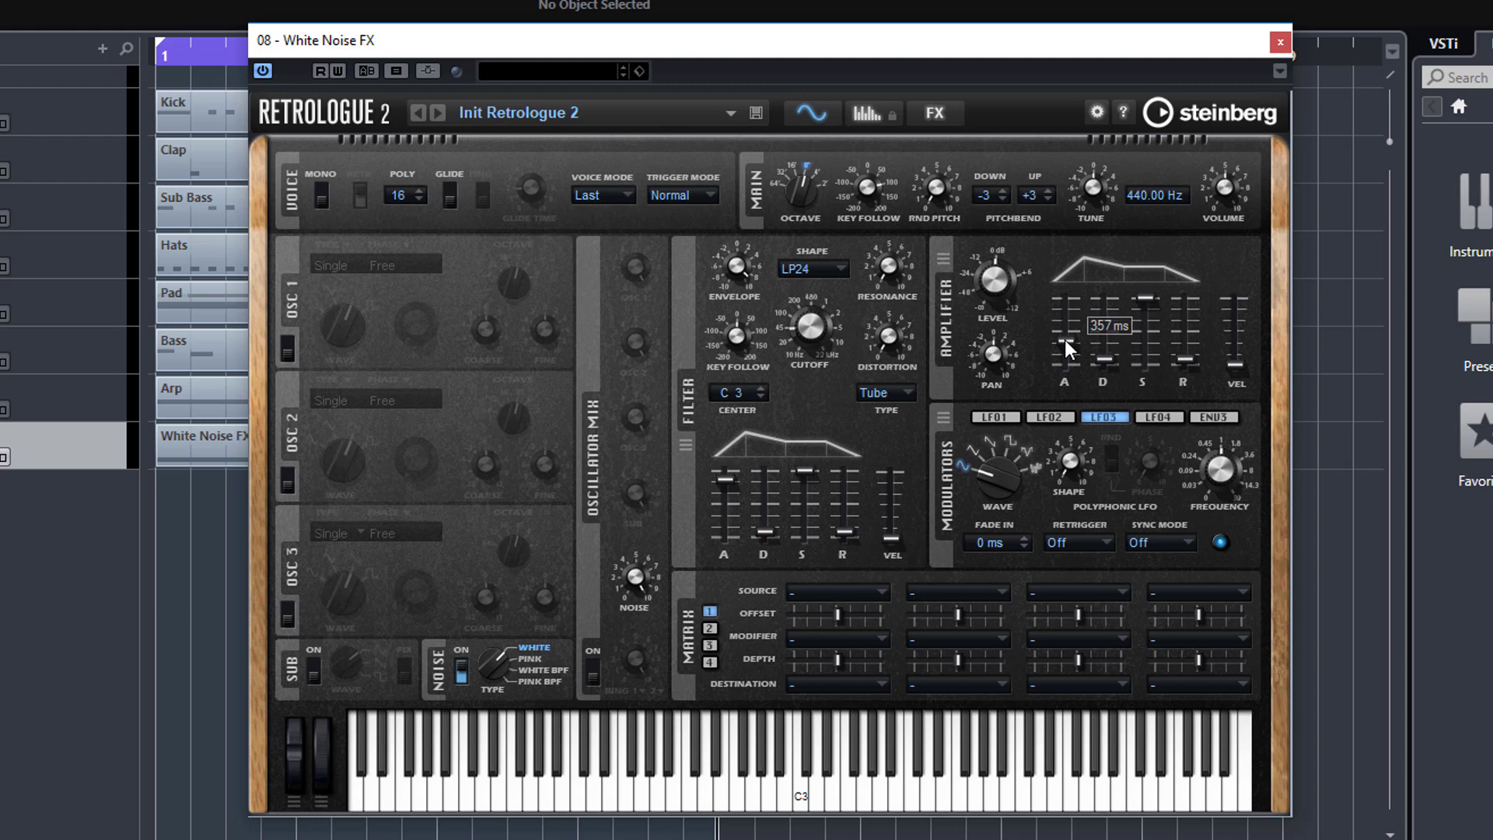
key("space")
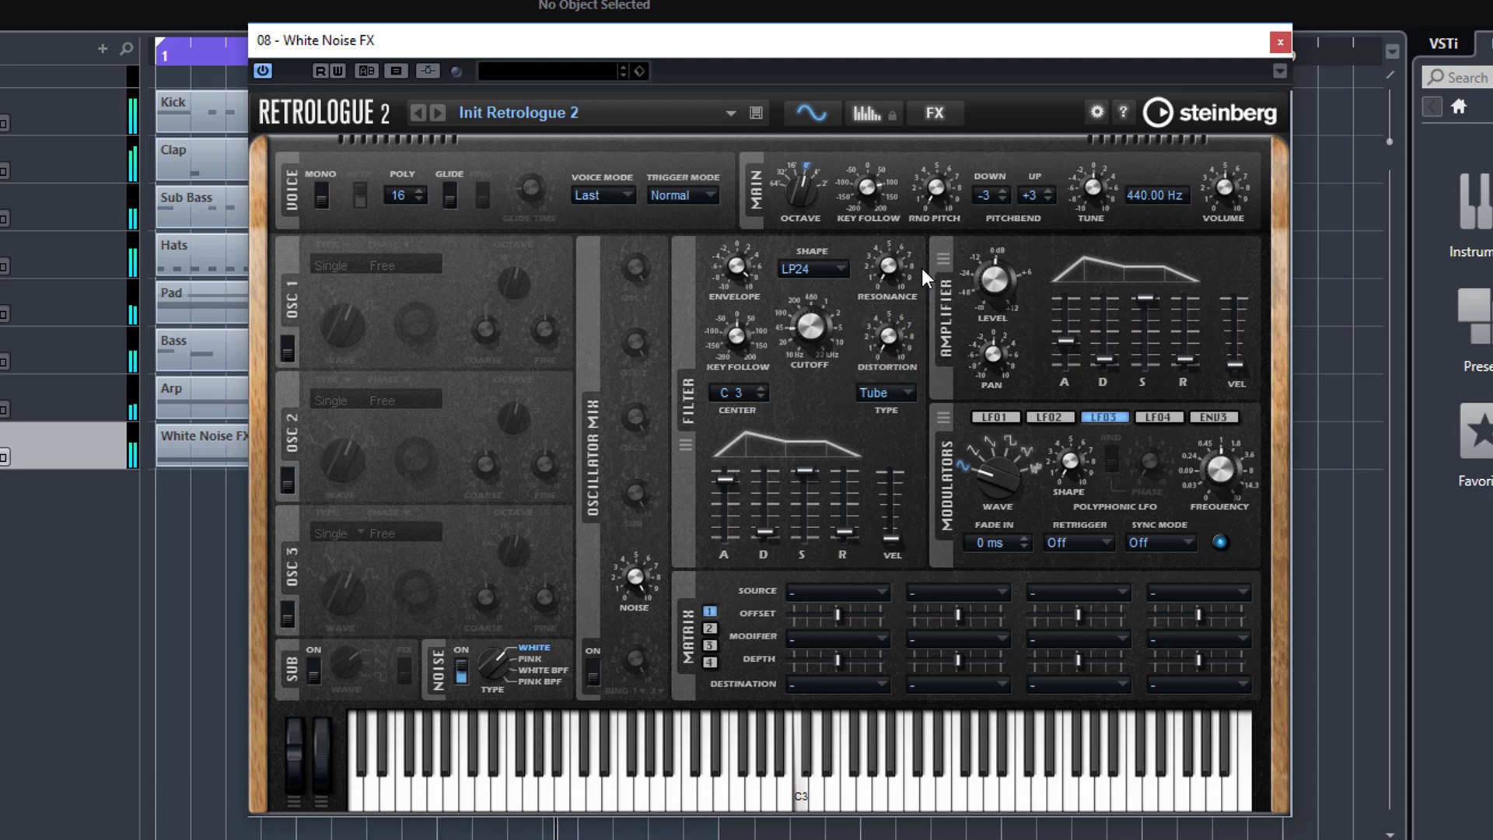
mouse_move(903, 266)
left_click_drag(893, 266, 891, 232)
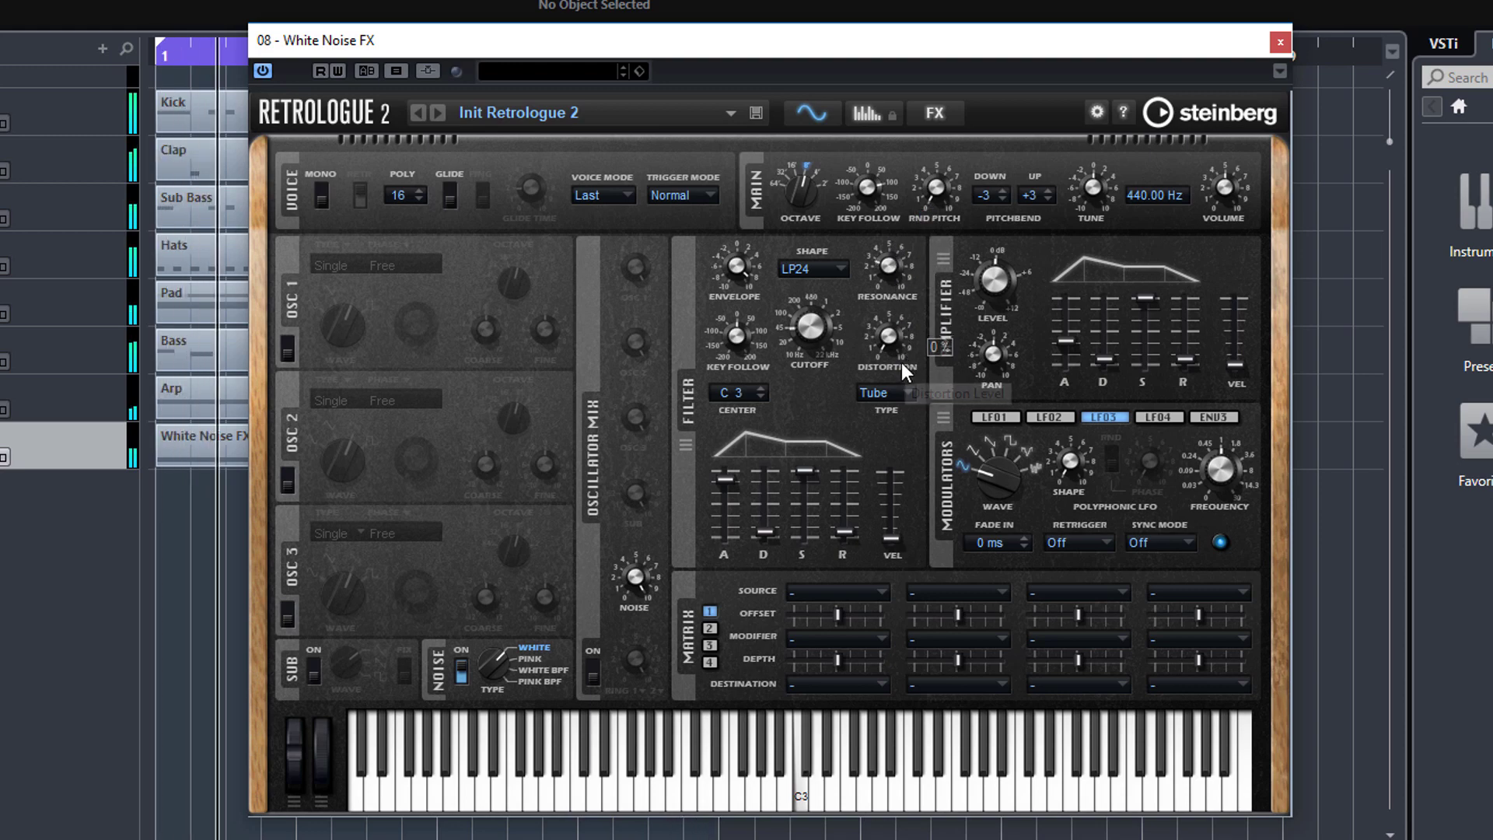
mouse_move(889, 340)
mouse_move(889, 340)
left_mouse_down()
mouse_move(890, 300)
mouse_move(890, 329)
left_mouse_up()
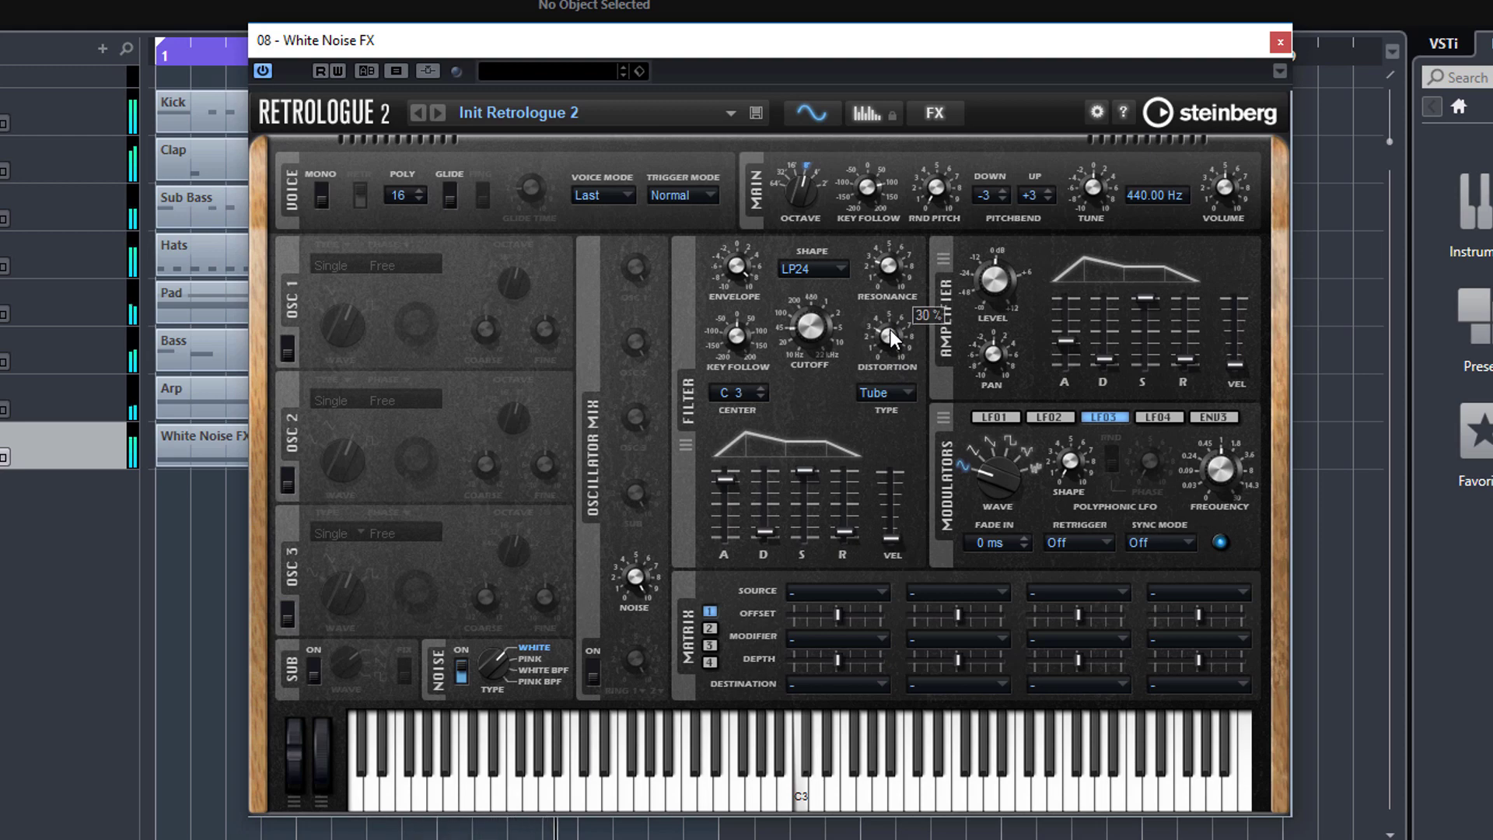
mouse_move(988, 295)
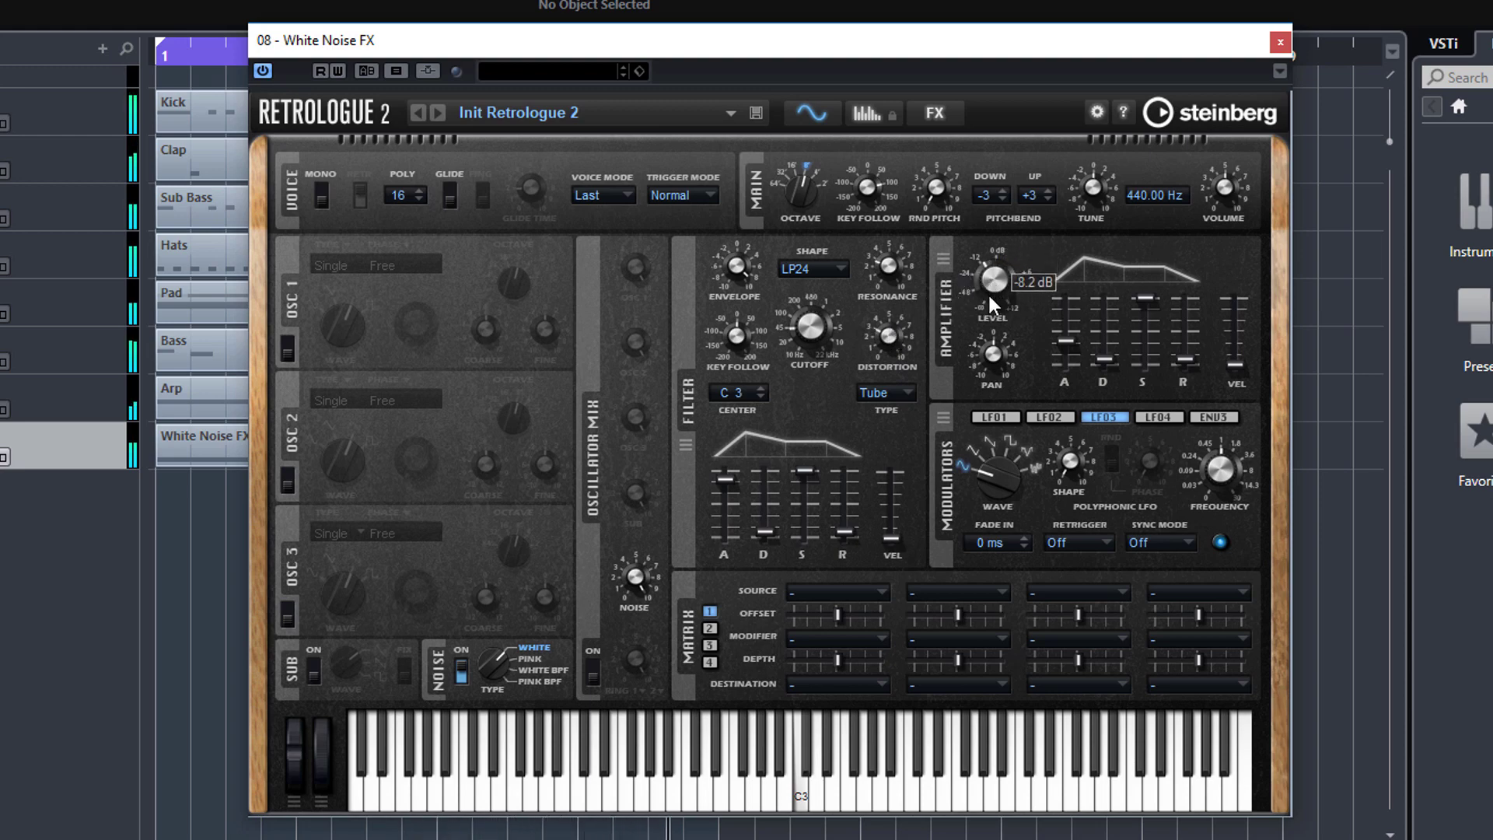
left_click_drag(989, 297, 995, 289)
left_click_drag(828, 60, 959, 525)
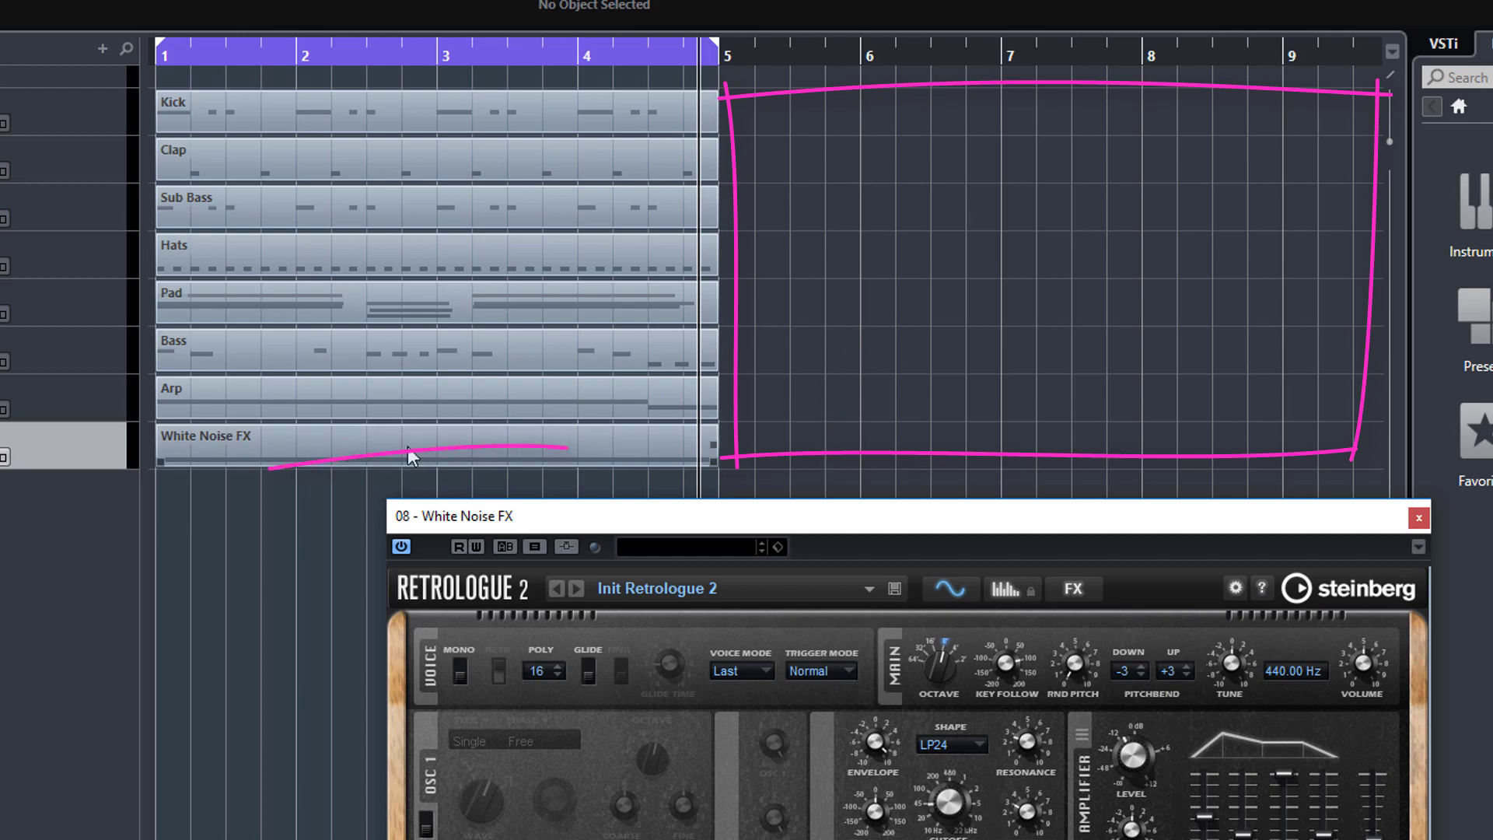
left_click_drag(1009, 523, 767, 8)
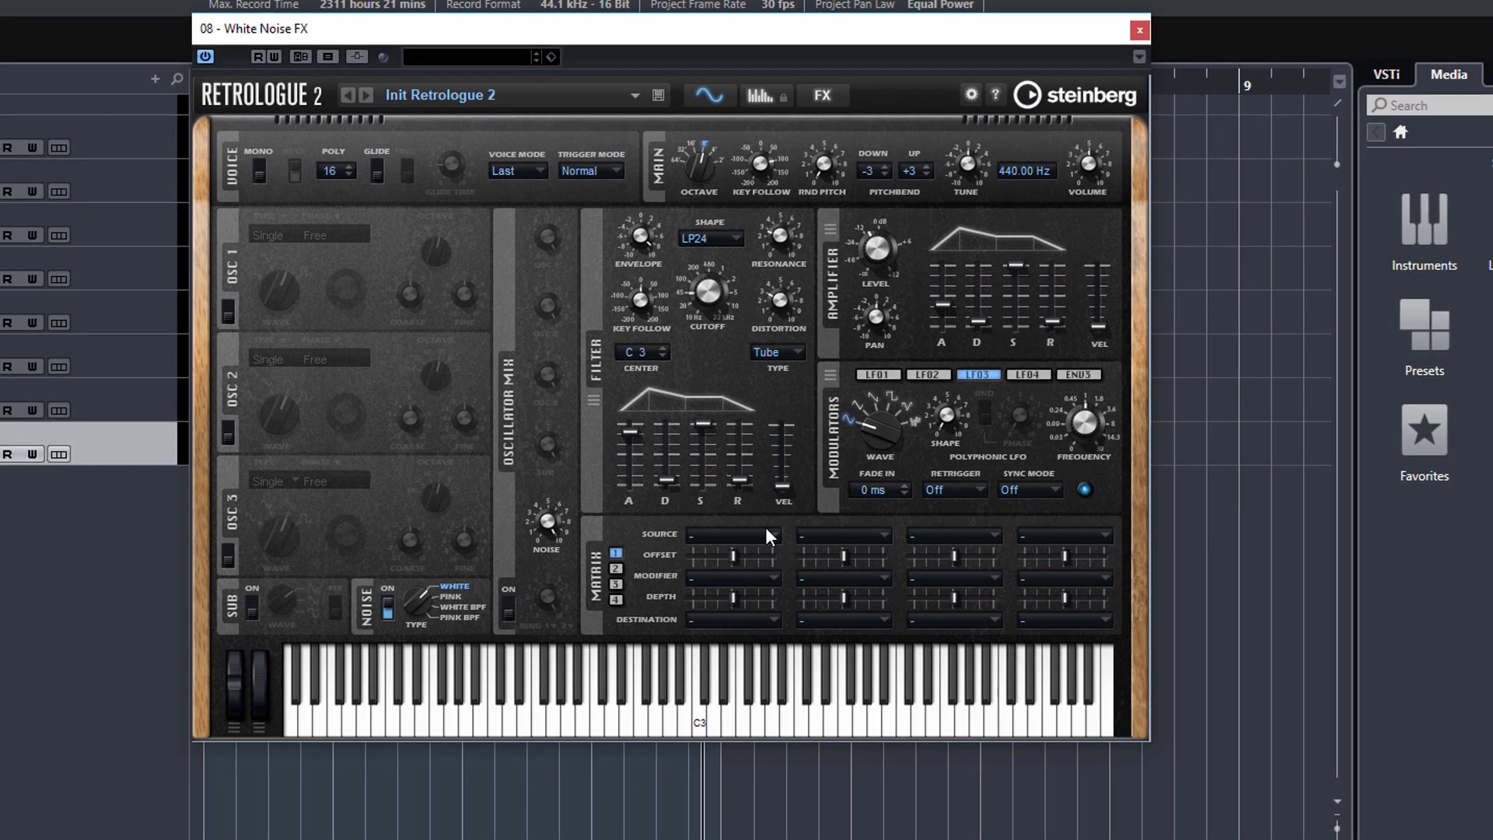
- Route LFO 3 to Pan in matrix slot 1 with a depth of 24.7
left_click(767, 545)
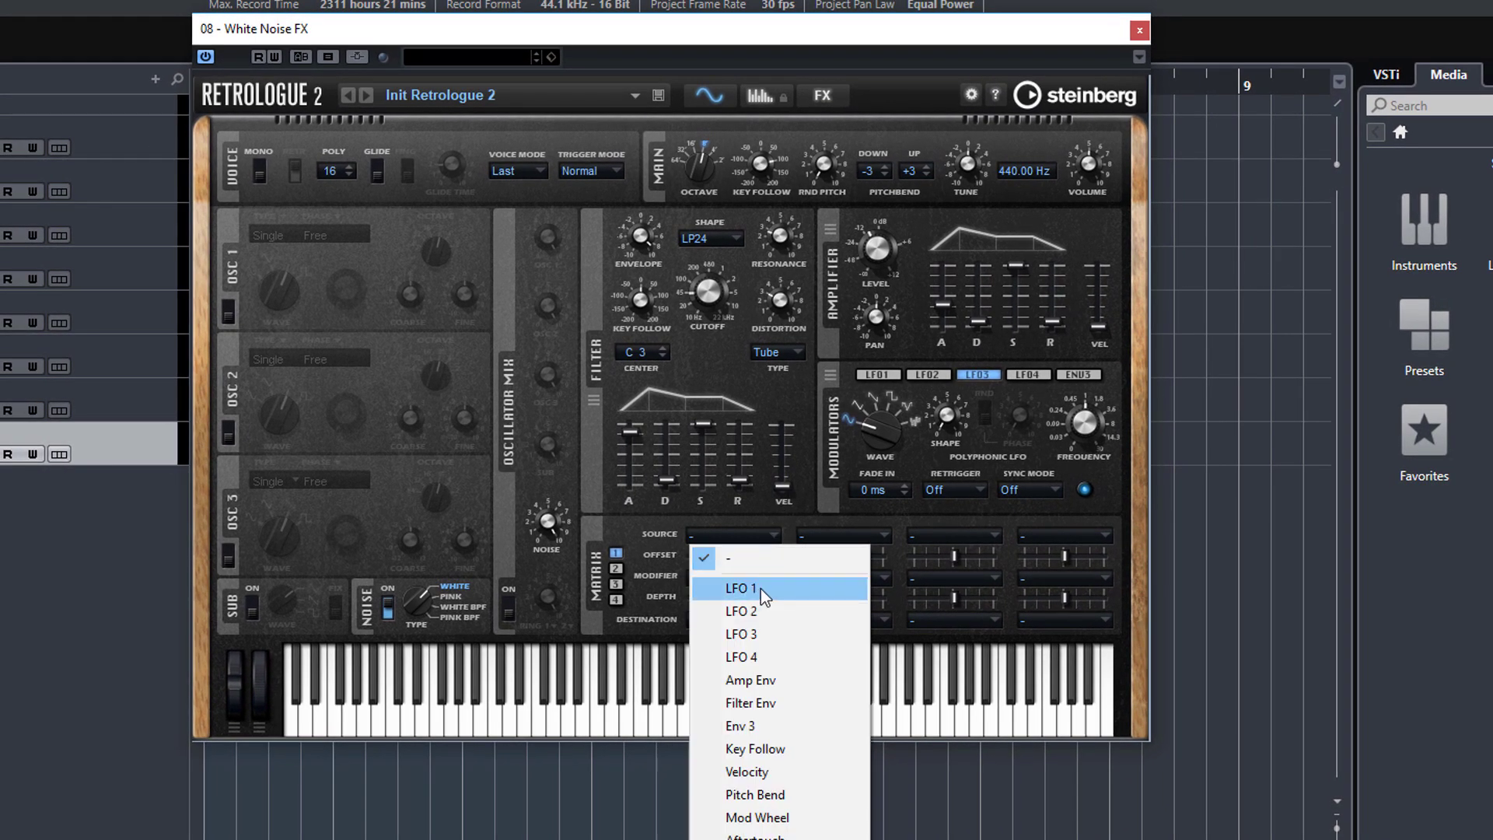
left_click(761, 632)
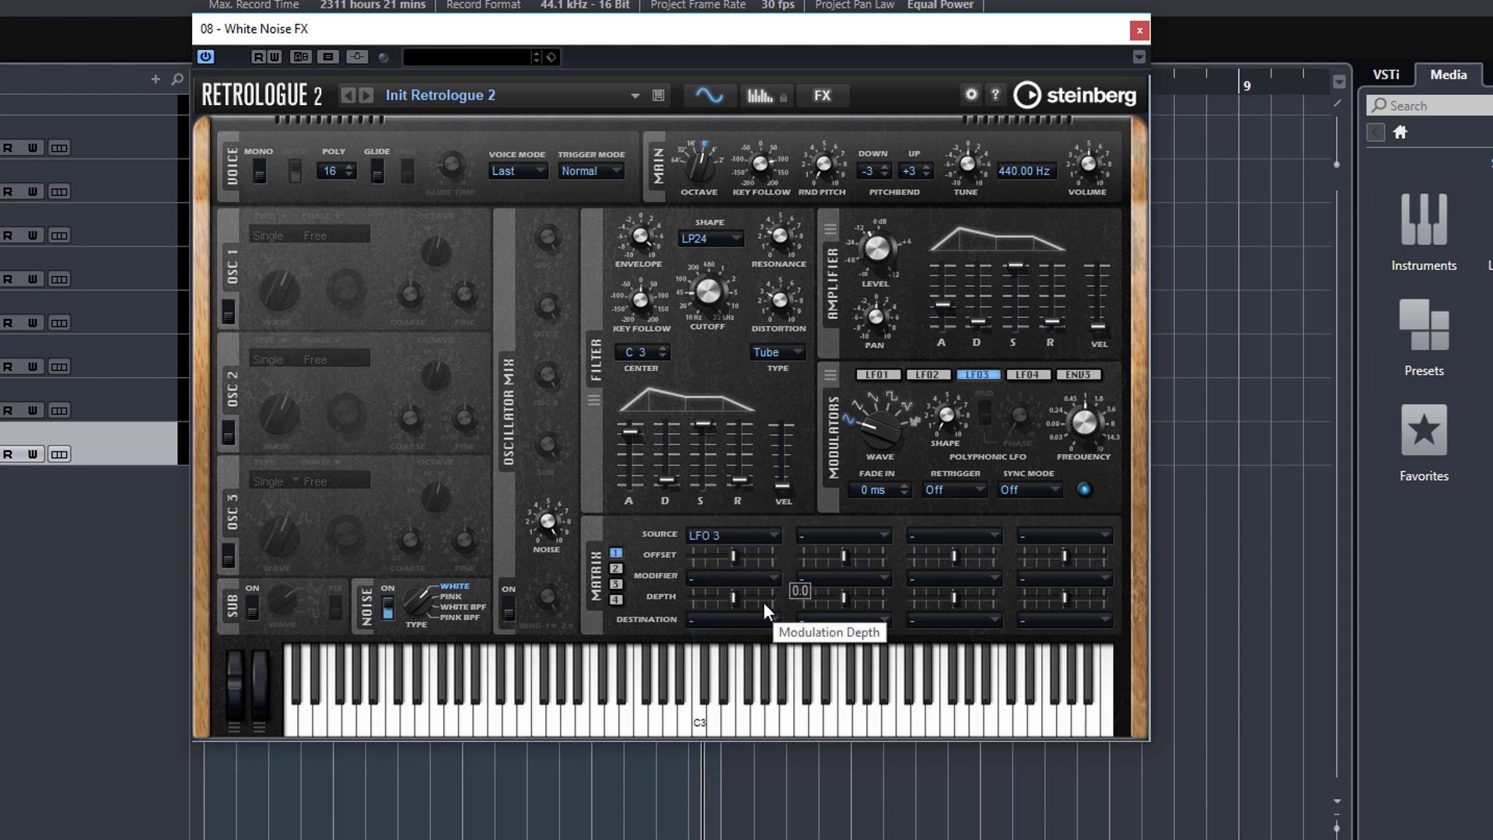
left_click(743, 619)
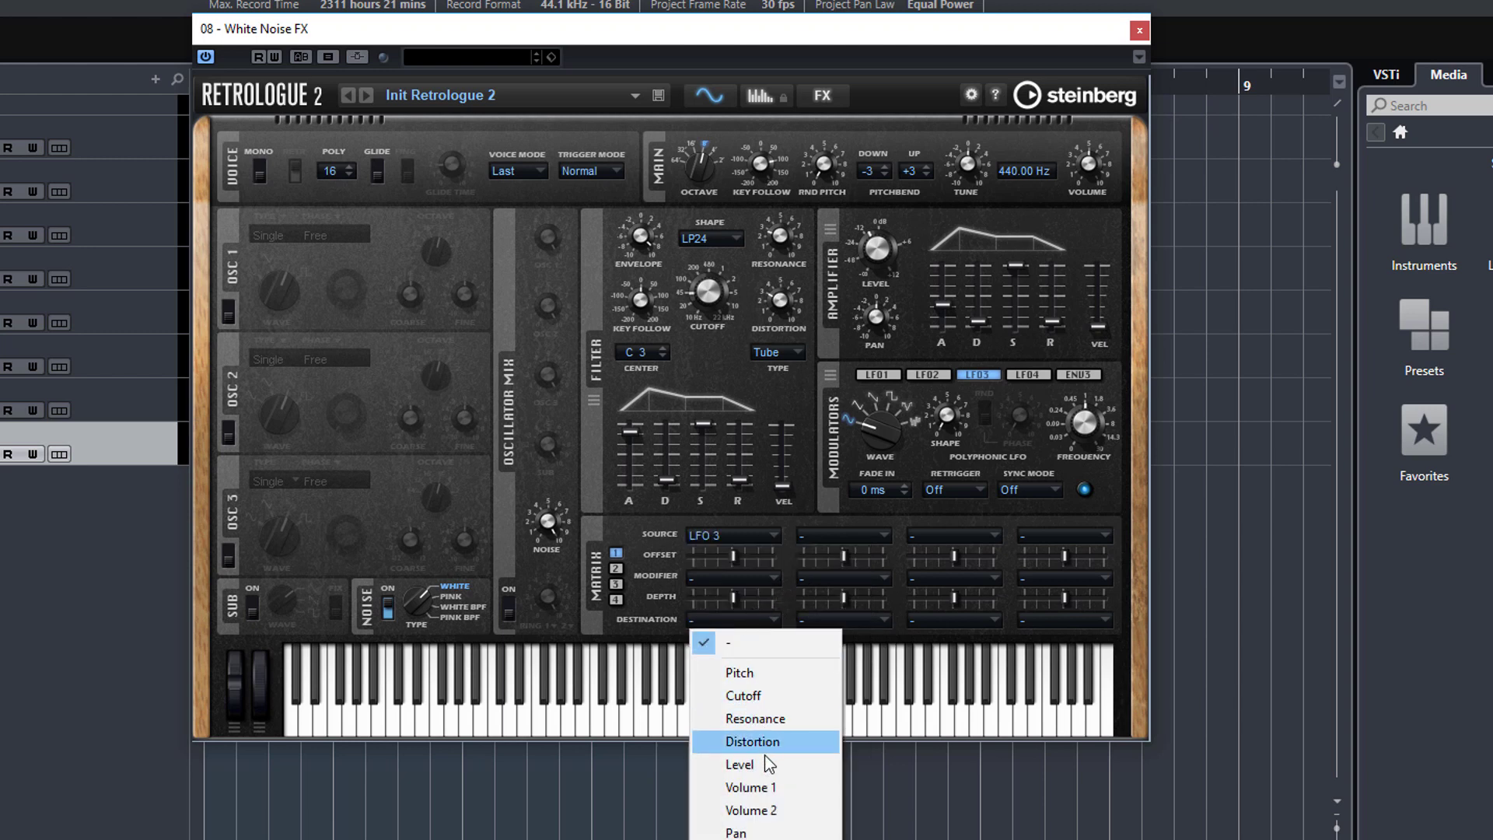
left_click(768, 833)
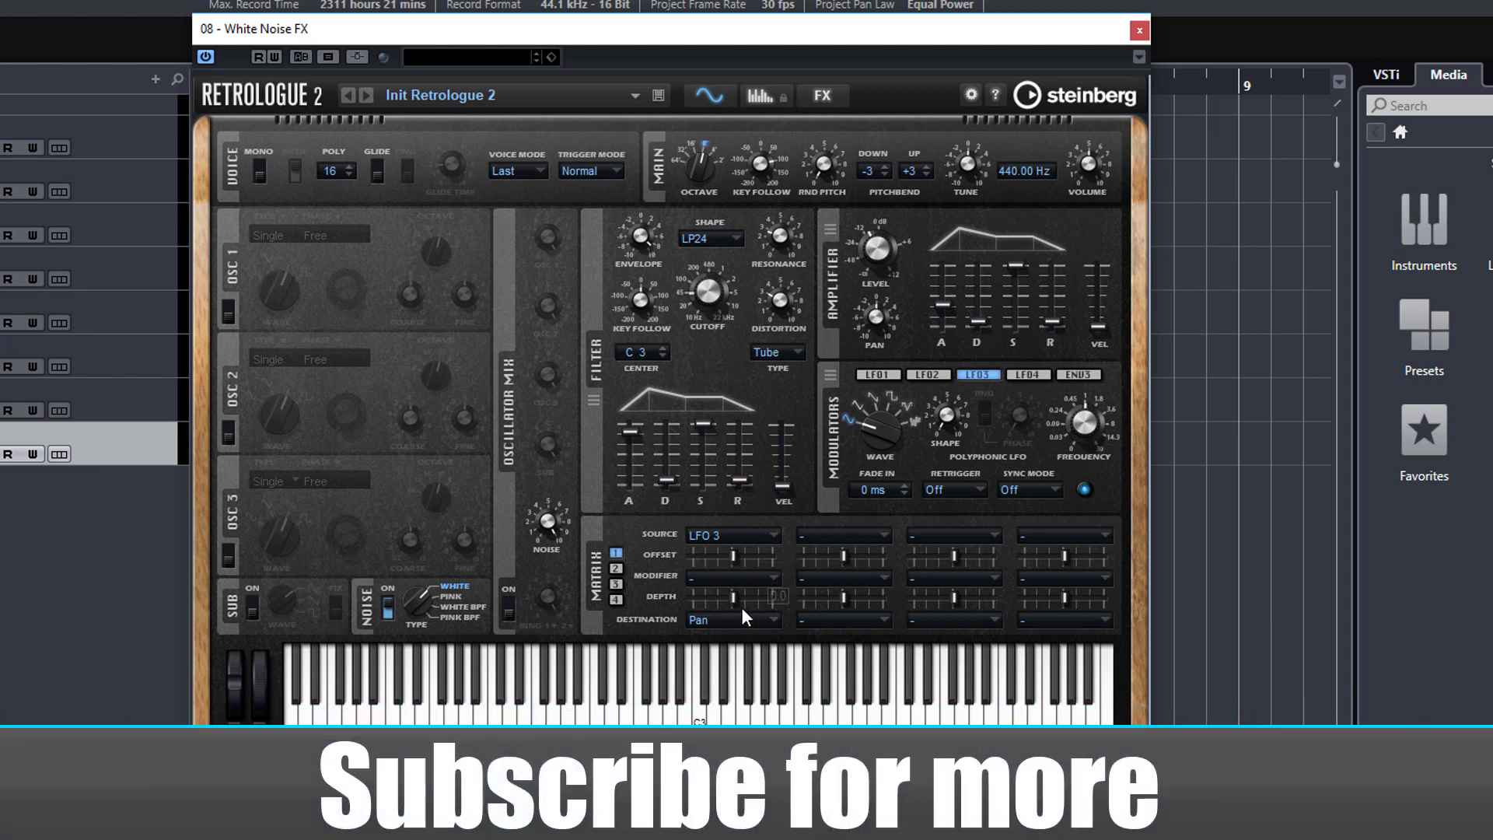
left_click_drag(740, 596, 750, 596)
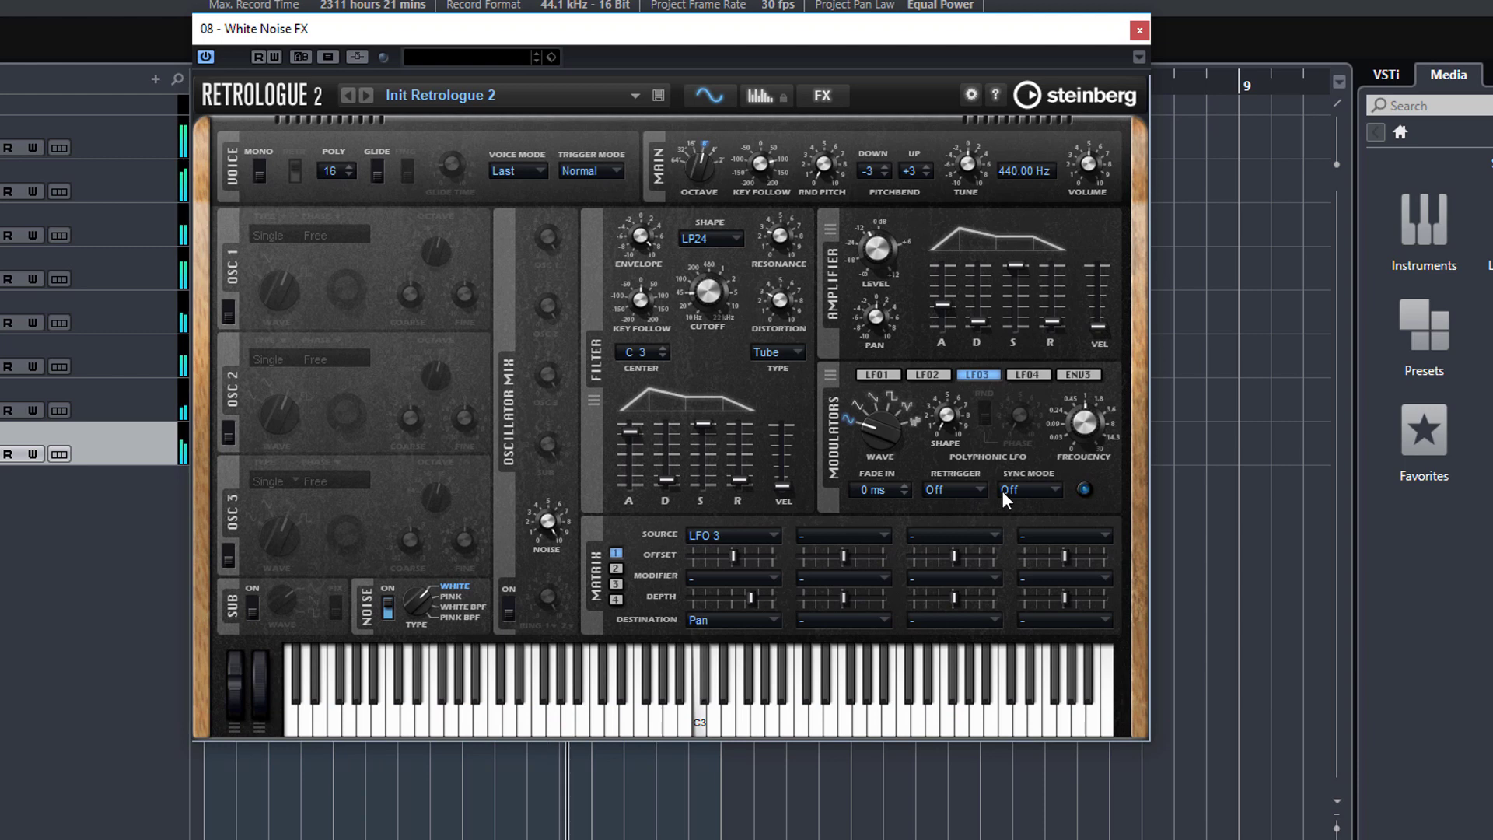
left_click_drag(1077, 425, 1073, 448)
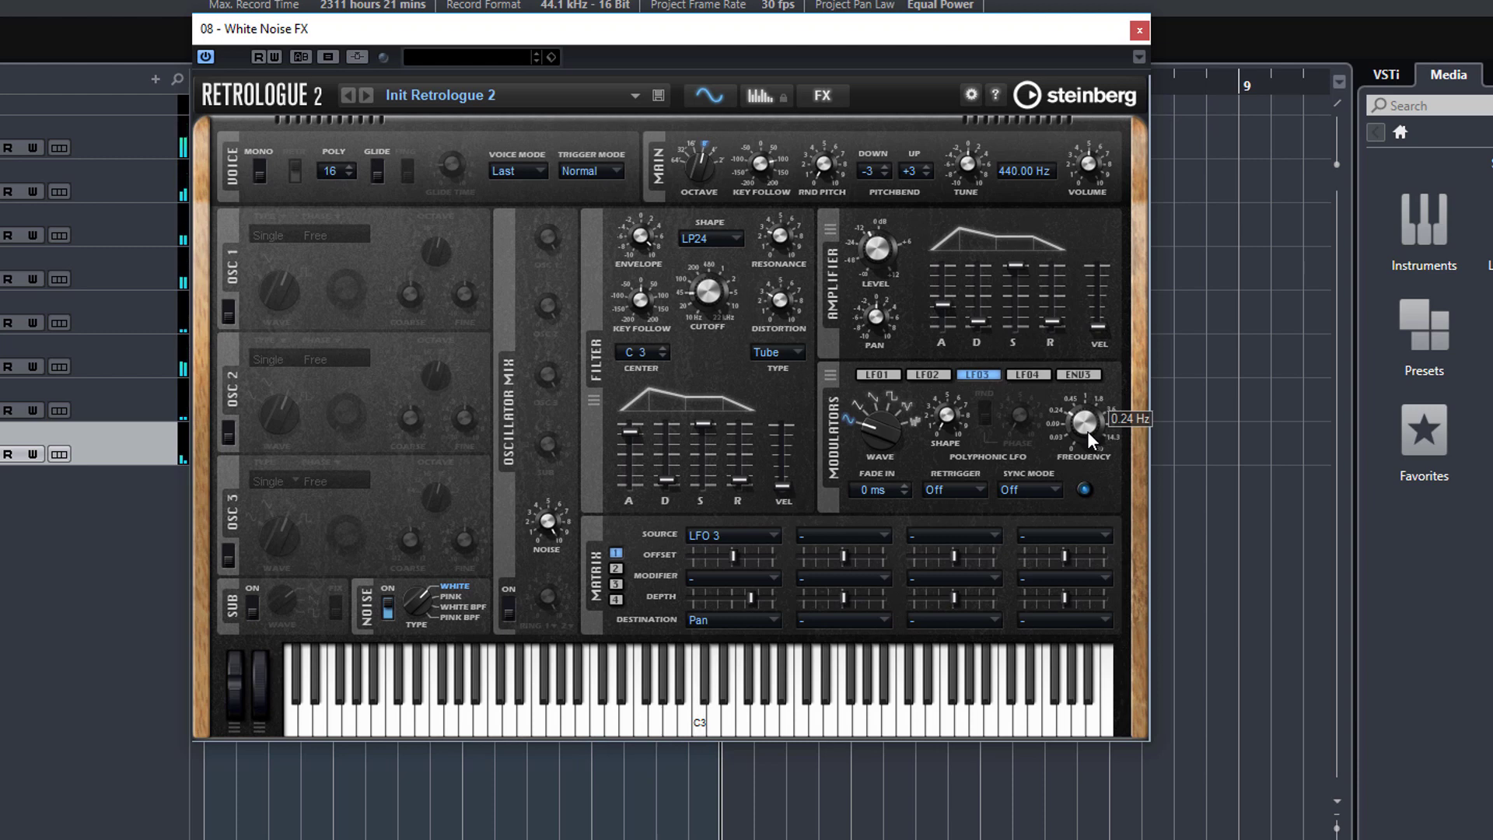
- Show the FX chain and enable Reverb with its mix at 18 %
left_click(830, 95)
left_click(922, 174)
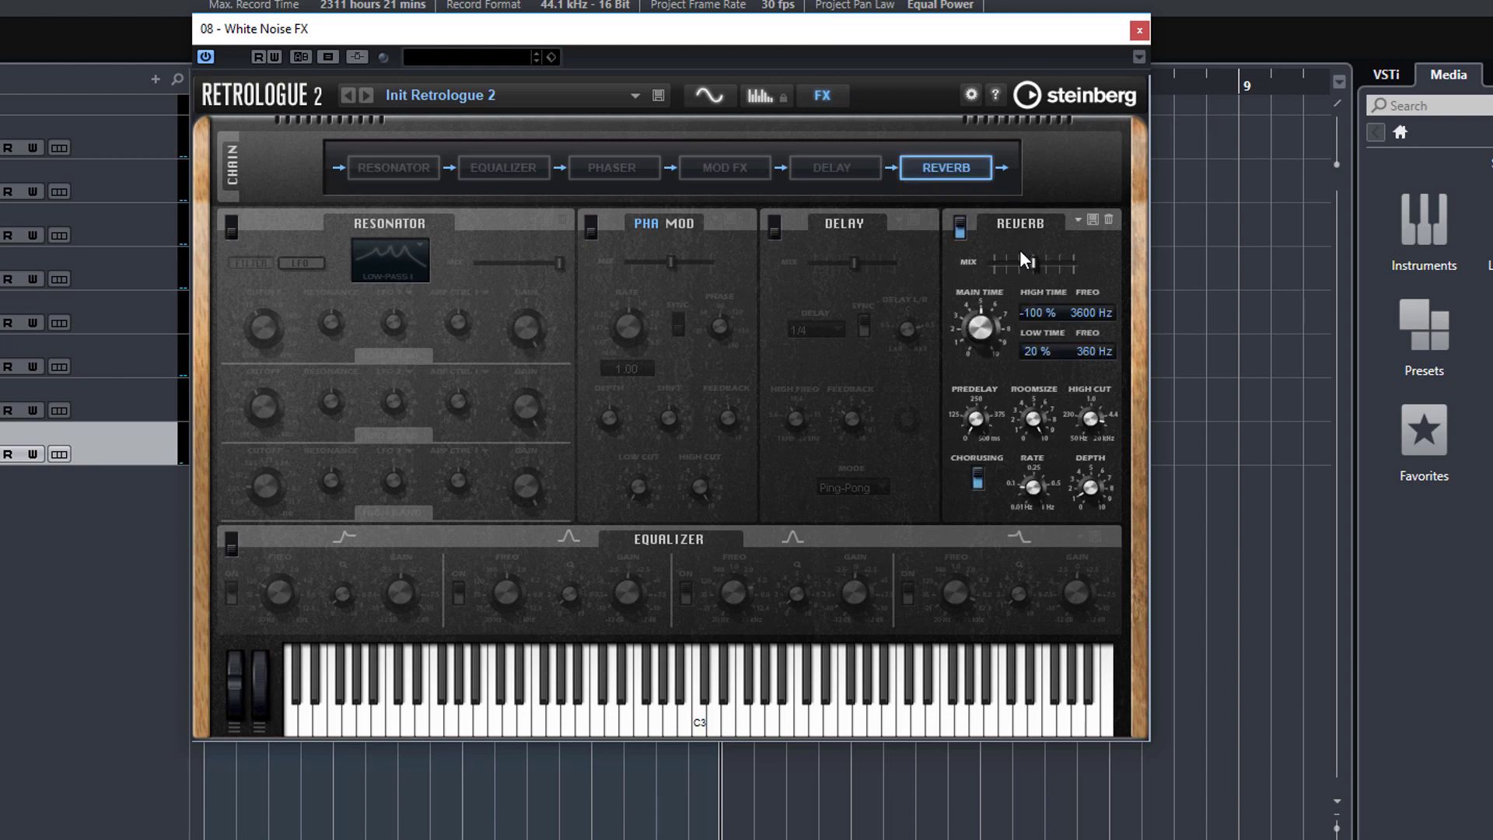
left_click_drag(1028, 258, 1009, 260)
- Enable Delay at 25 % mix and play to audition both effects
left_click(773, 228)
mouse_move(855, 268)
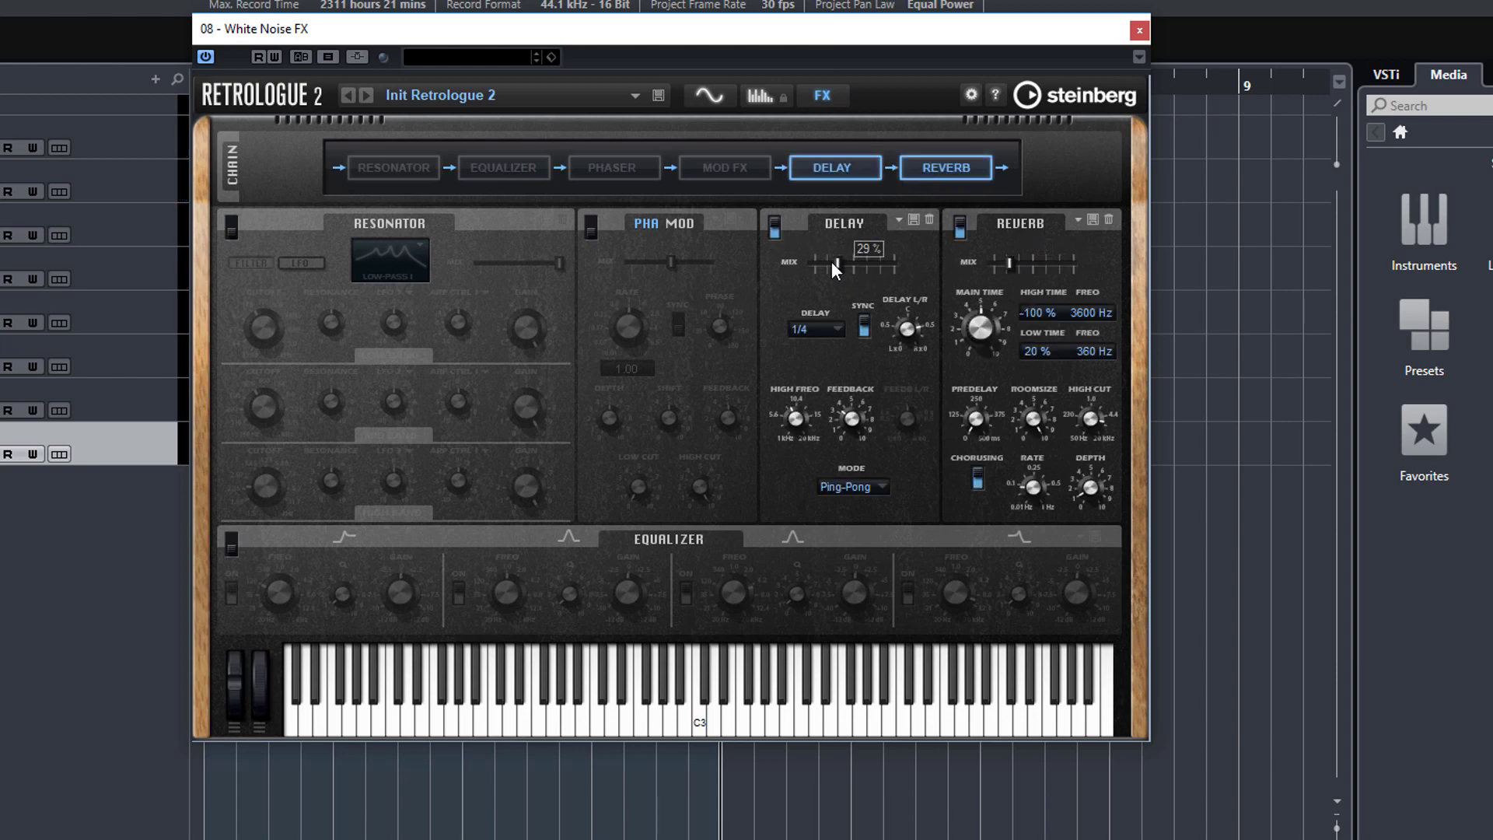
left_click_drag(832, 261, 829, 261)
key("space")
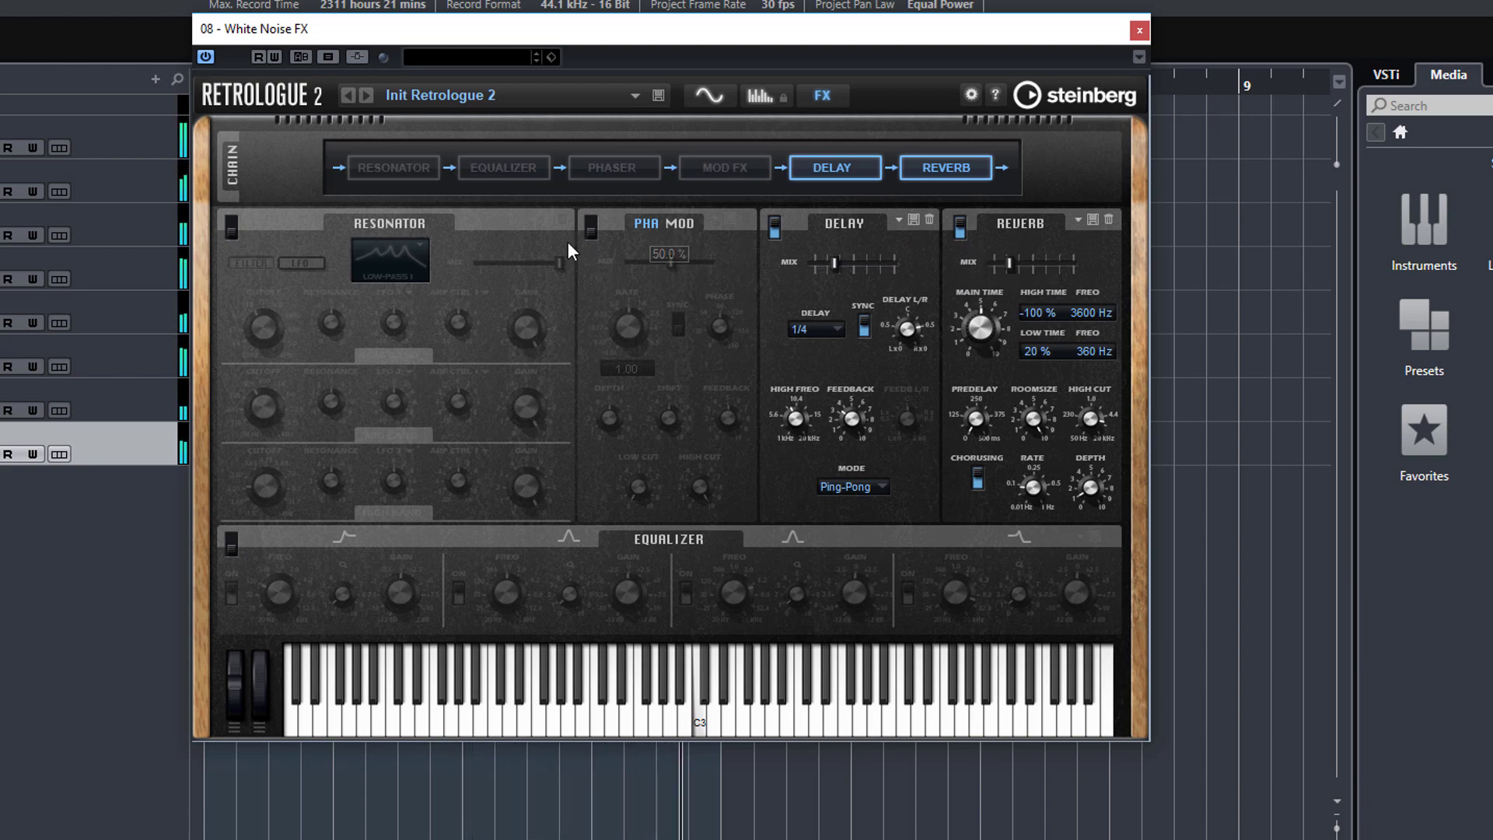
- Power on the phaser, load the Gentle Phaser preset, and set its mix to 67.1 %
left_click(591, 227)
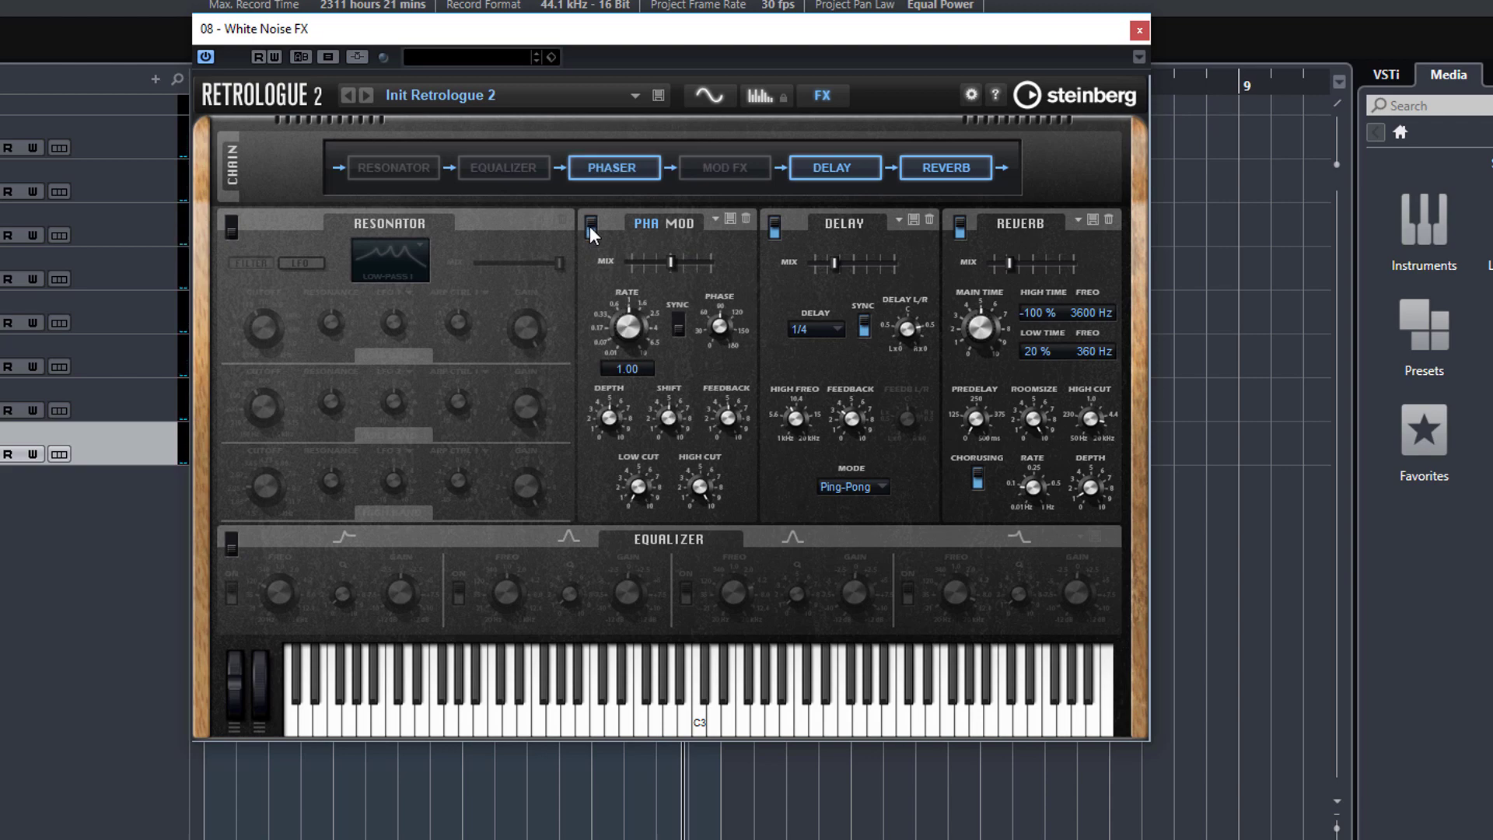
left_click(715, 220)
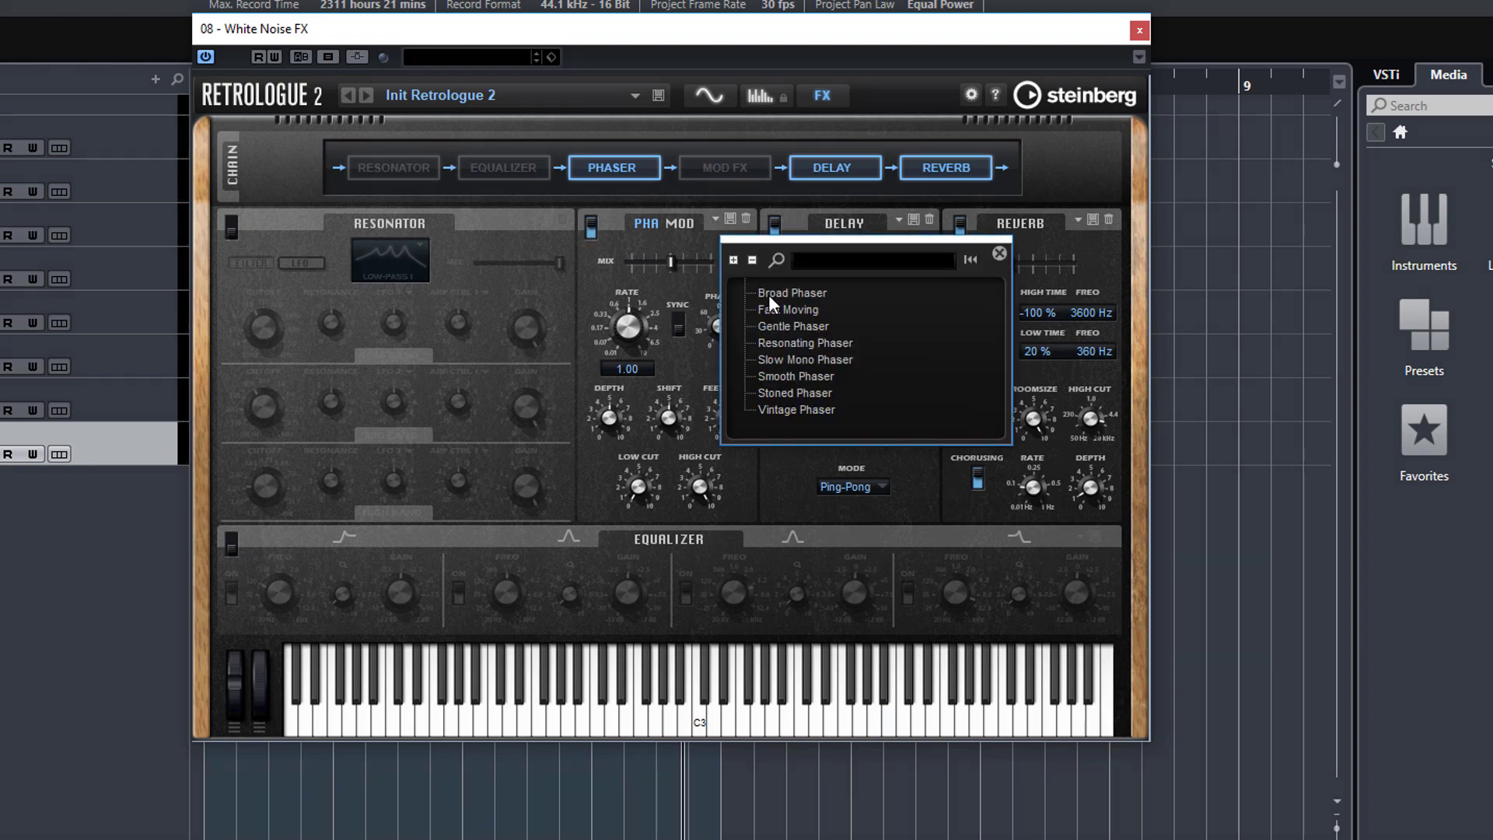
double_click(801, 322)
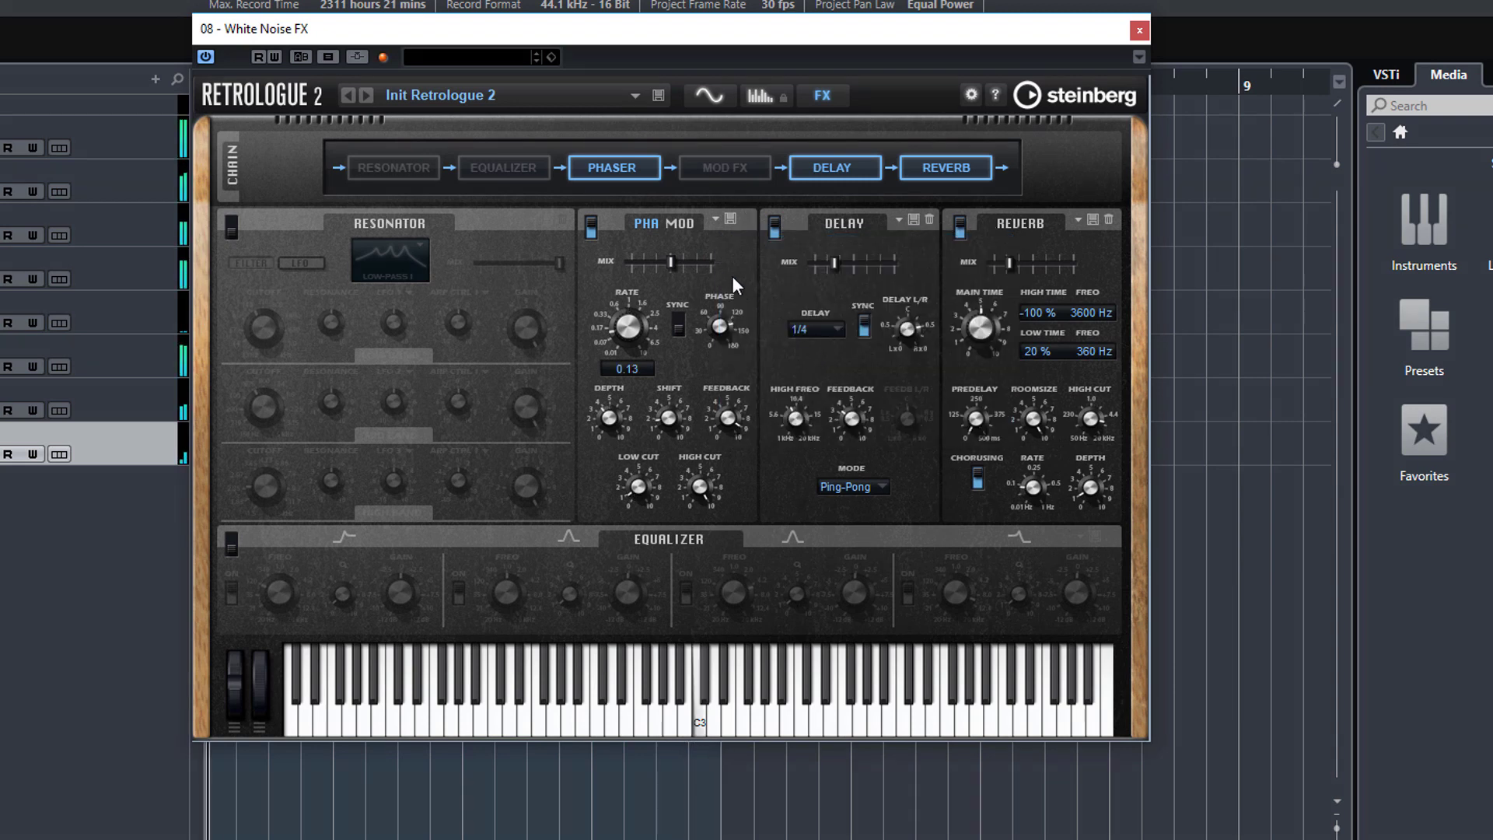
left_click_drag(673, 264, 692, 265)
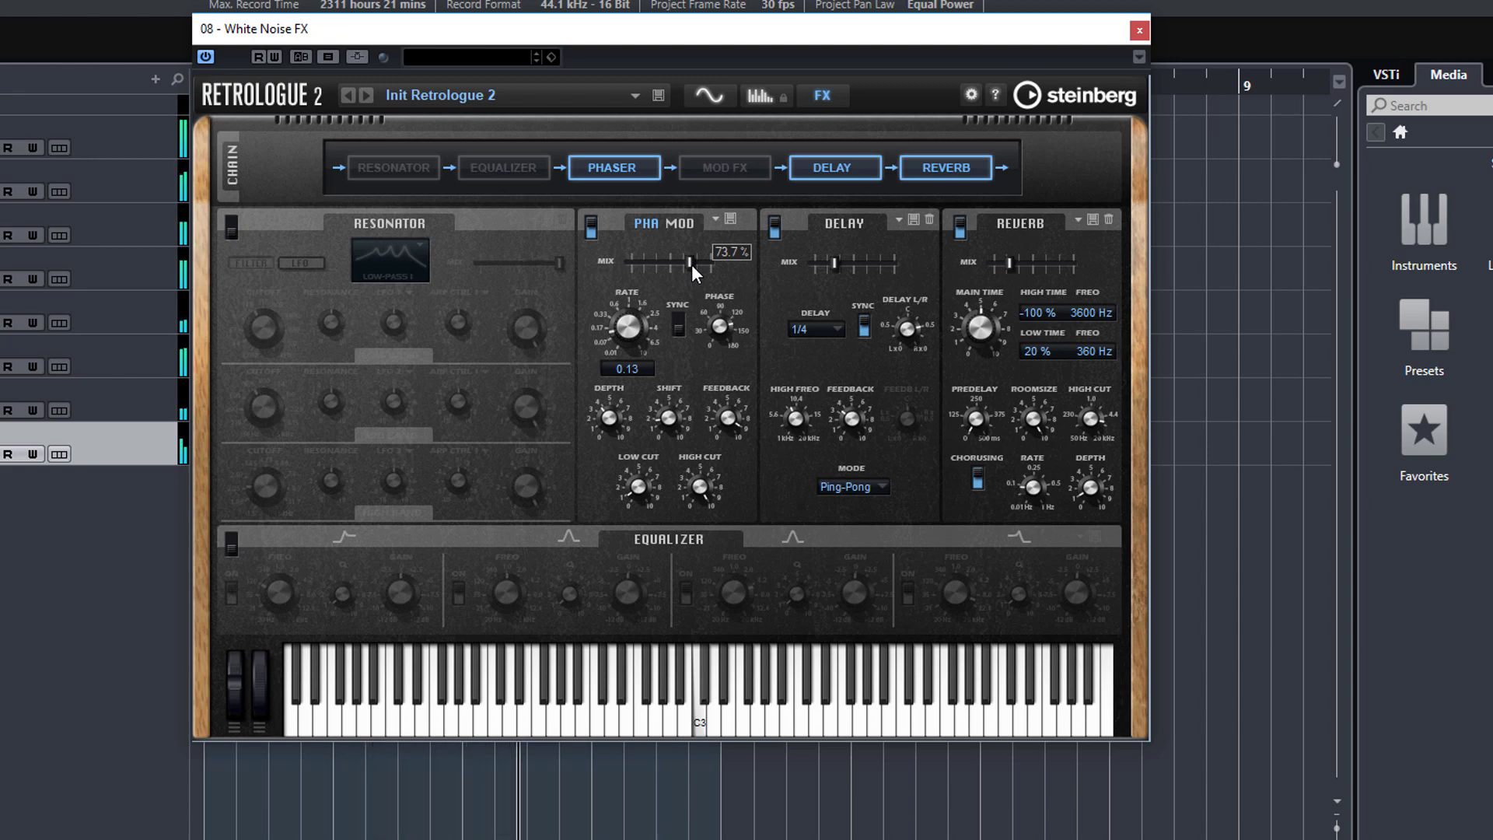
left_click_drag(692, 265, 685, 263)
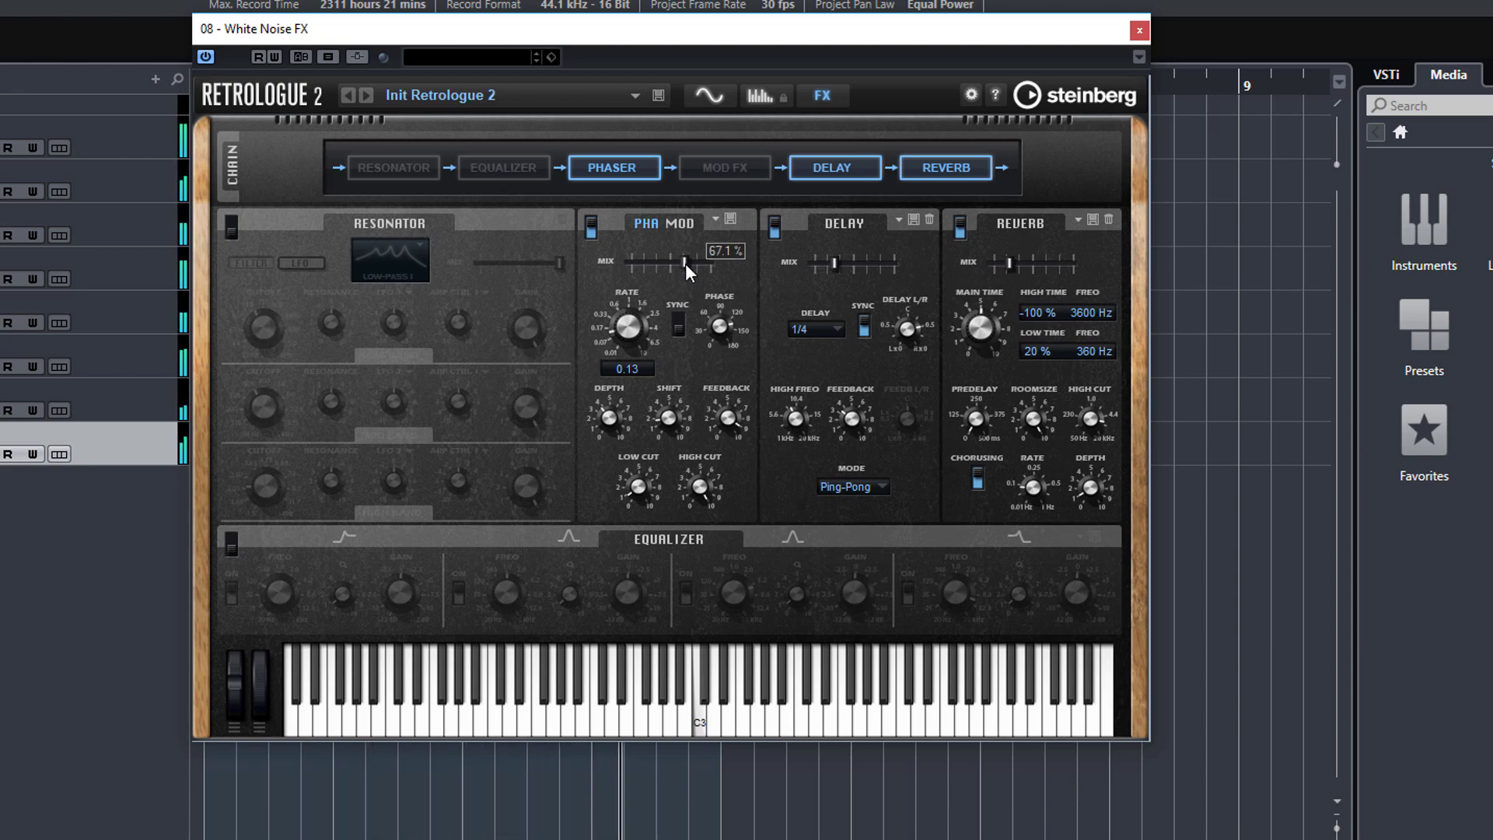
- Bypass and re-enable the phaser, then switch the module from Phaser to Mod FX
left_click(590, 230)
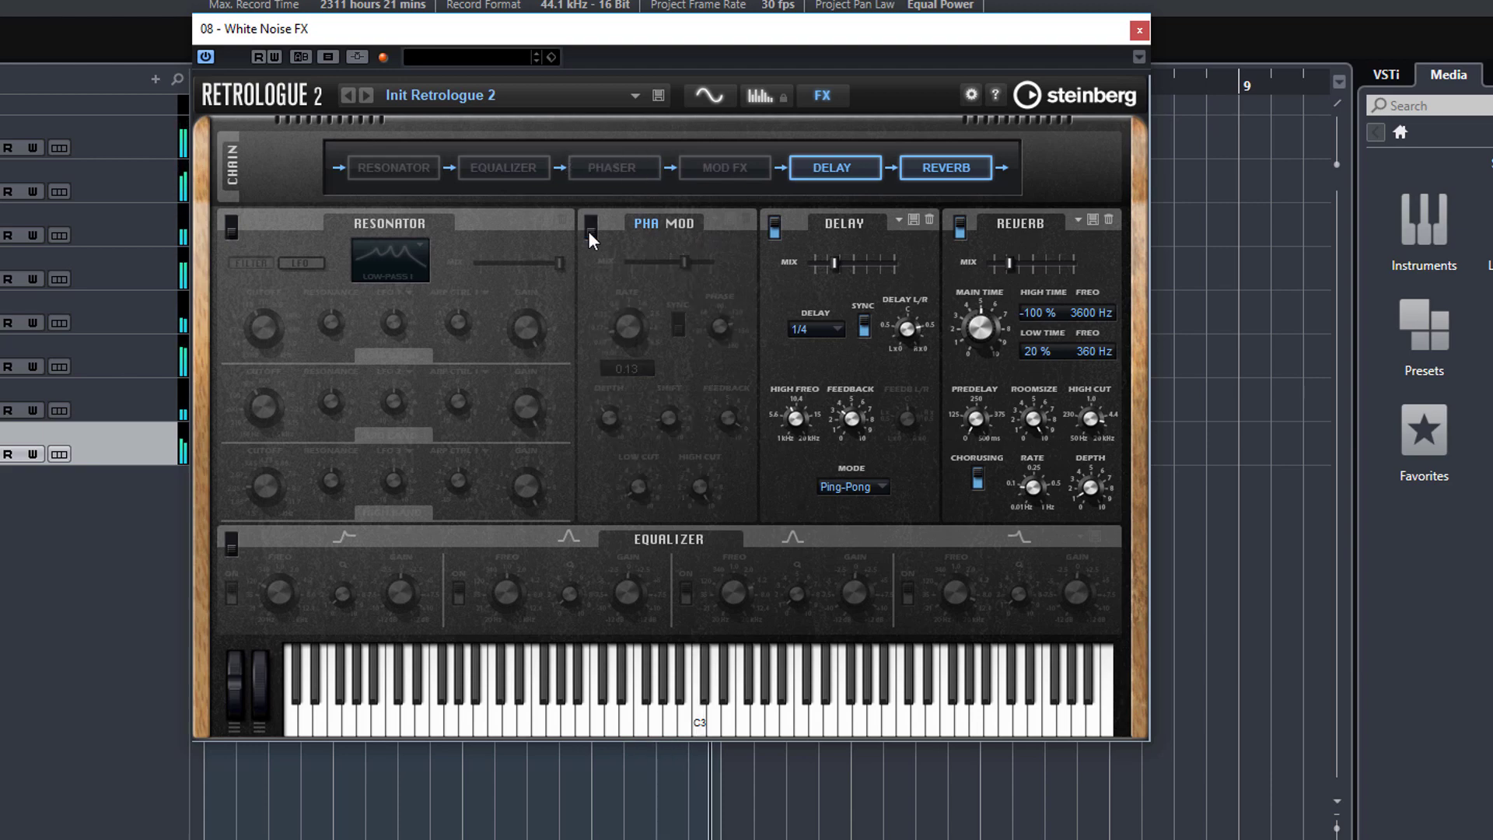
left_click(591, 228)
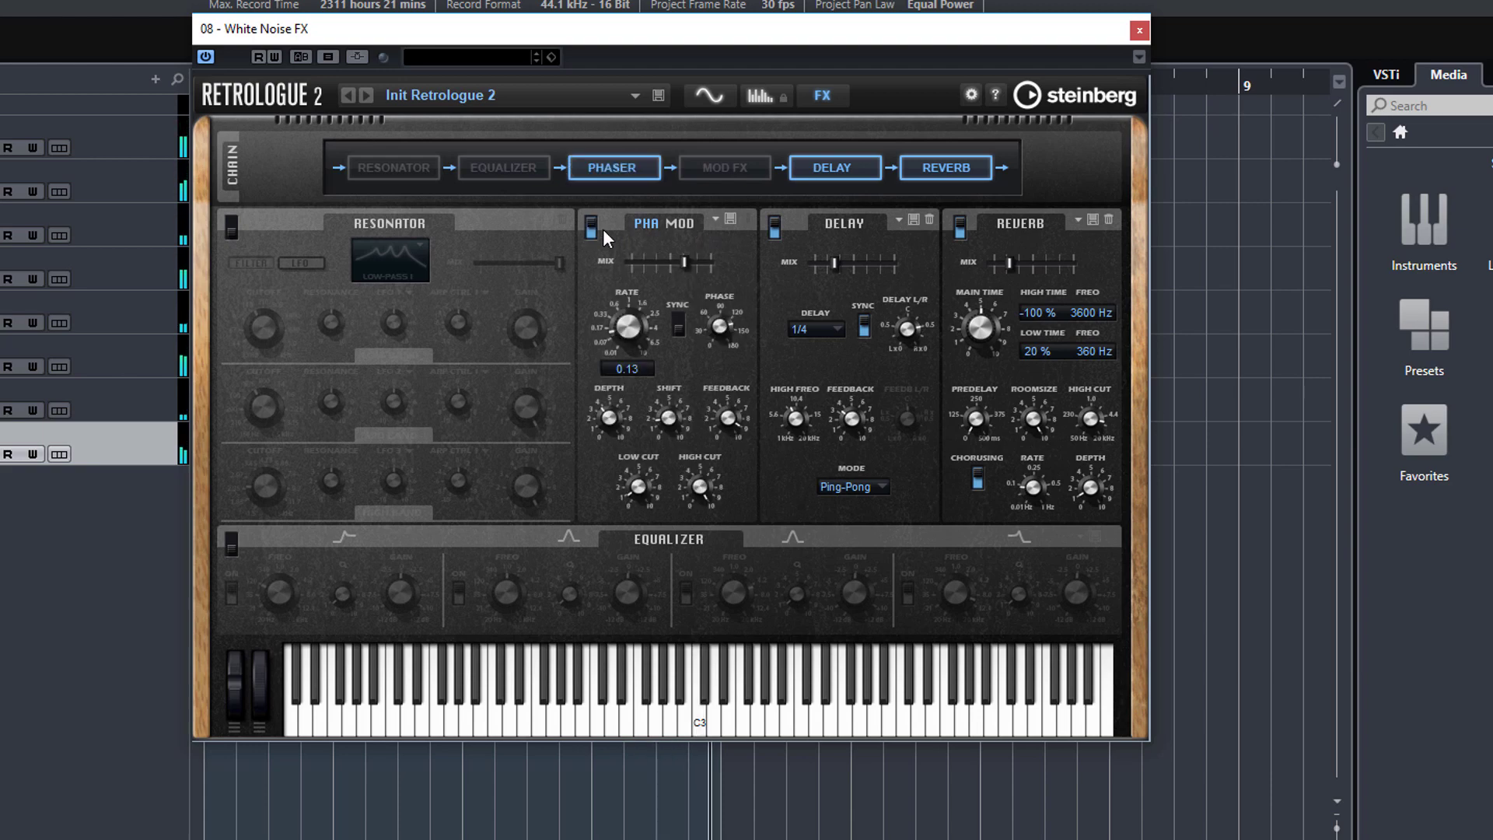
left_click(692, 221)
left_click(631, 171)
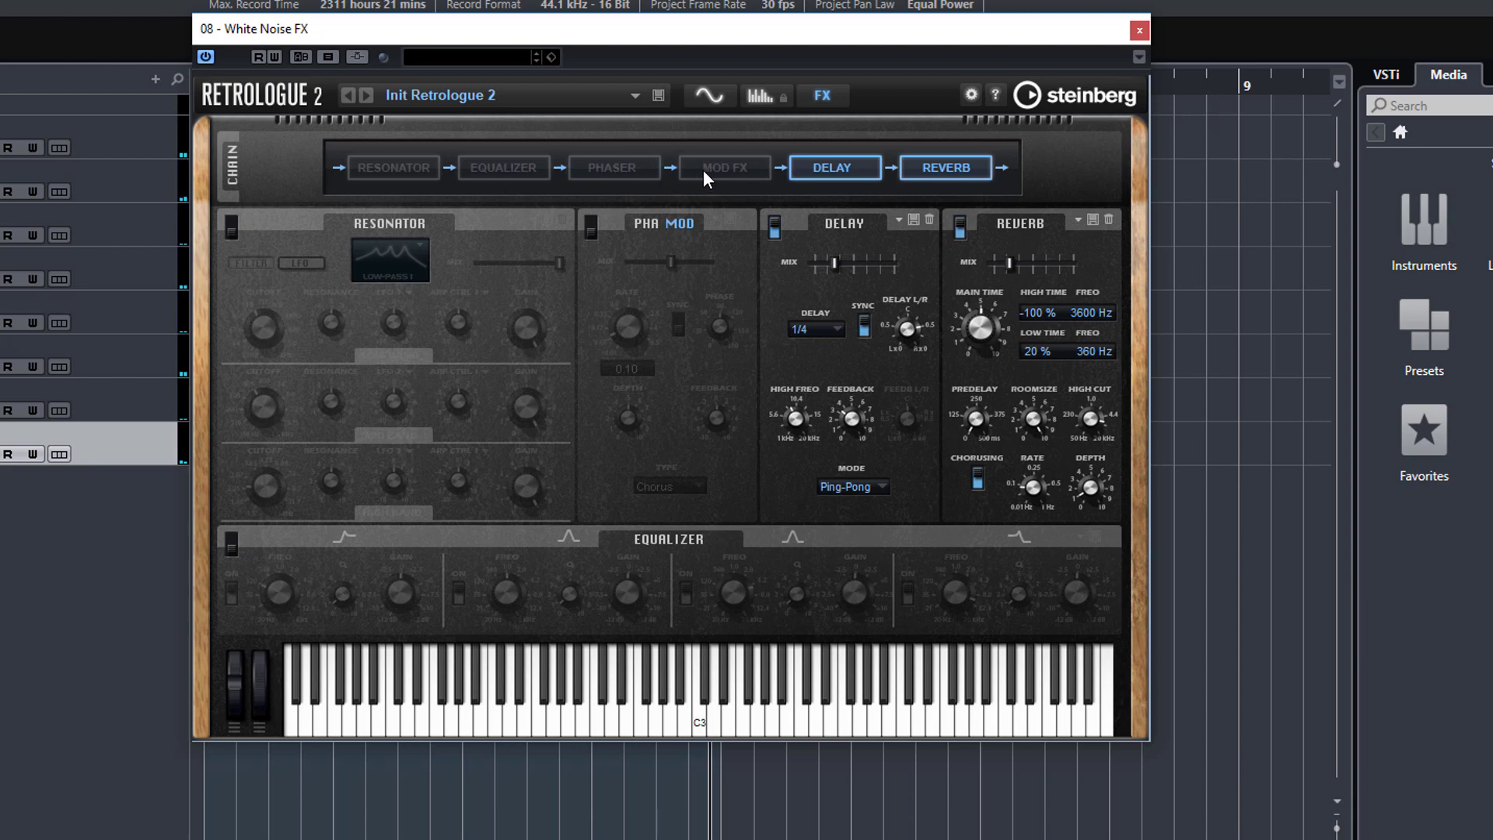
left_click(703, 170)
- Load the Chorus > Broad Chorus preset and raise its mix to 61 %
left_click(713, 222)
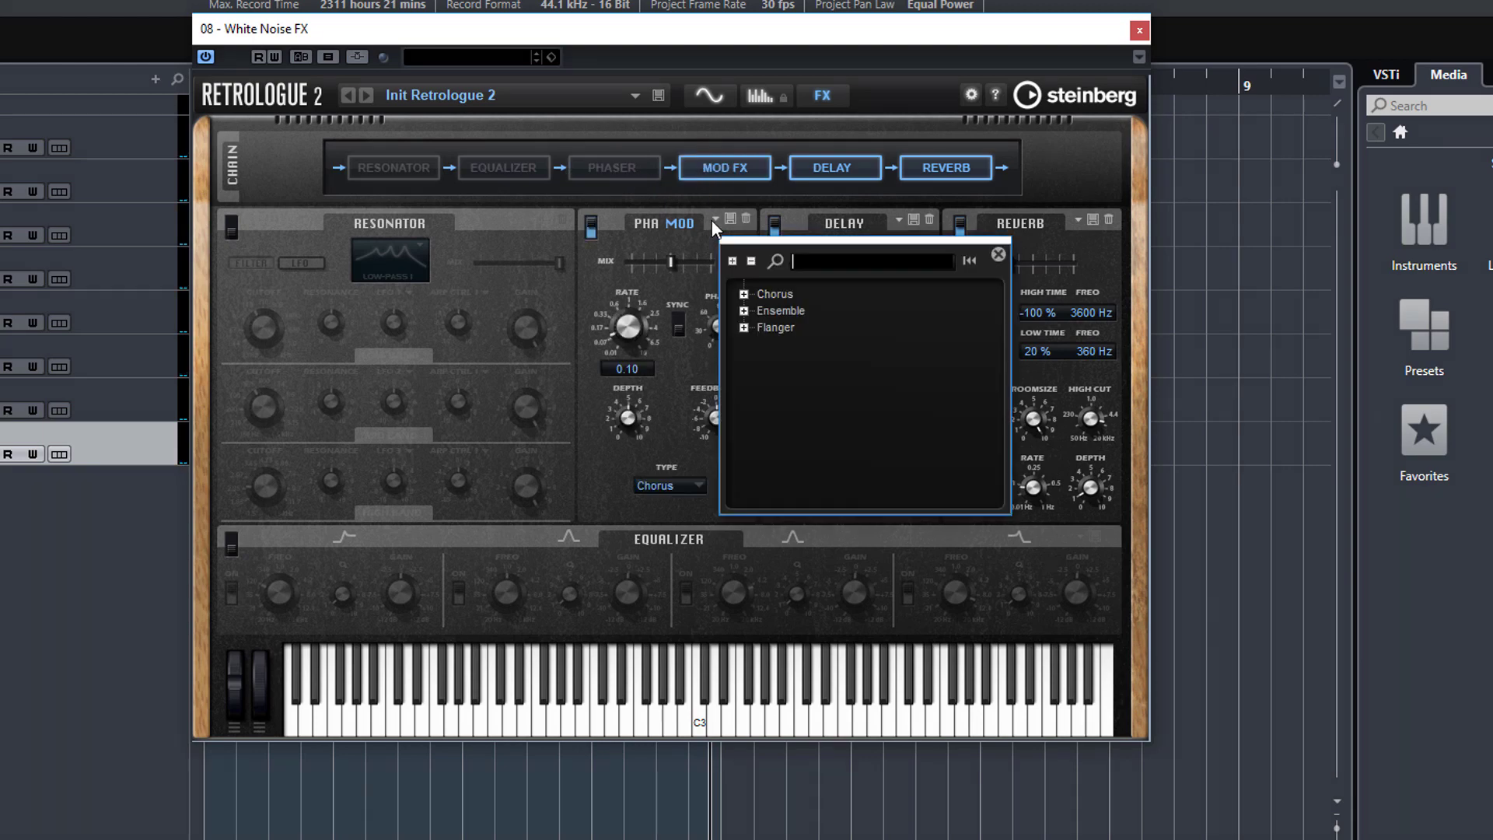
left_click(744, 294)
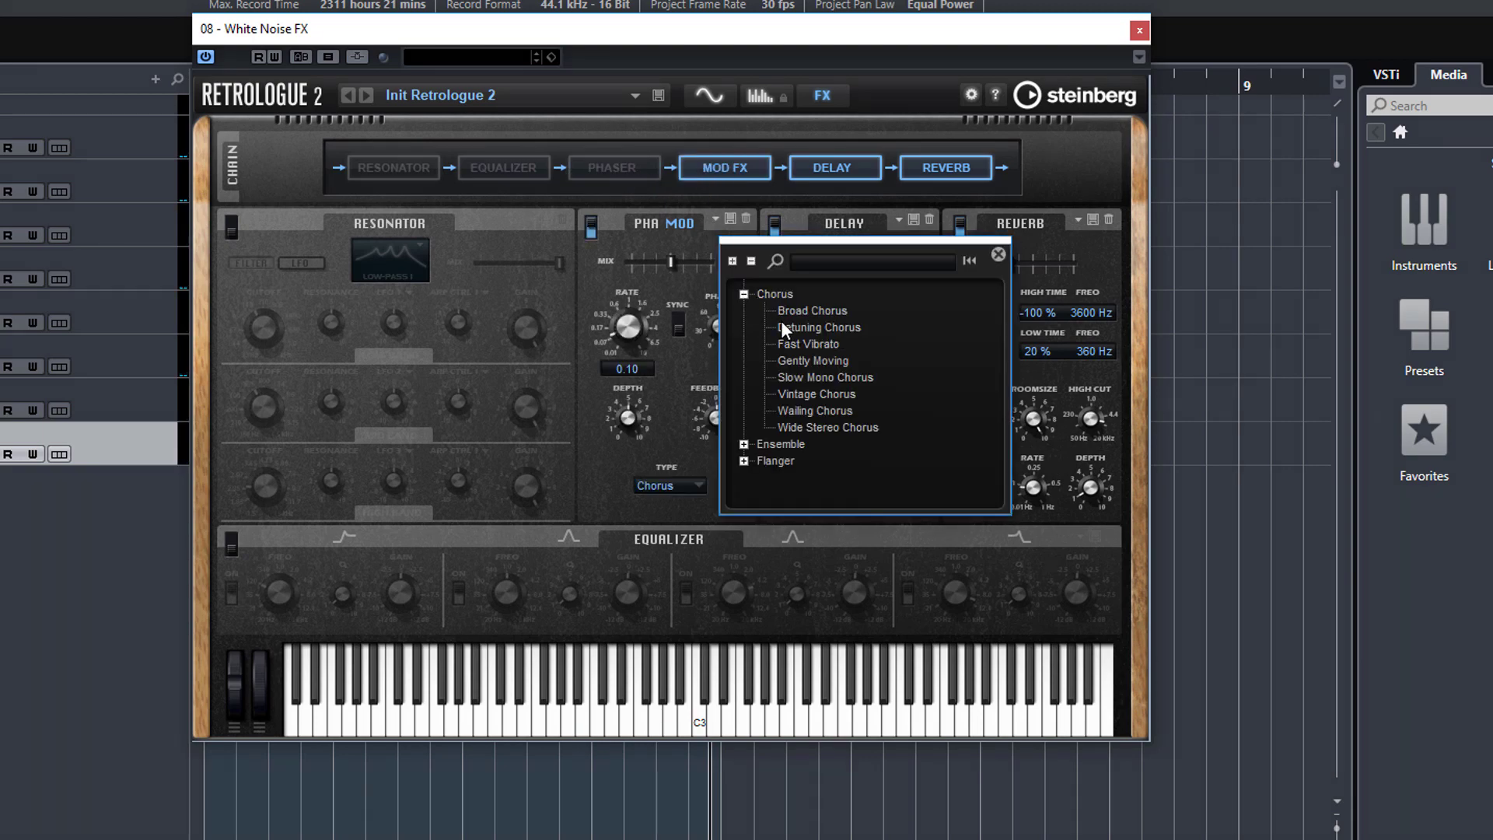
double_click(806, 309)
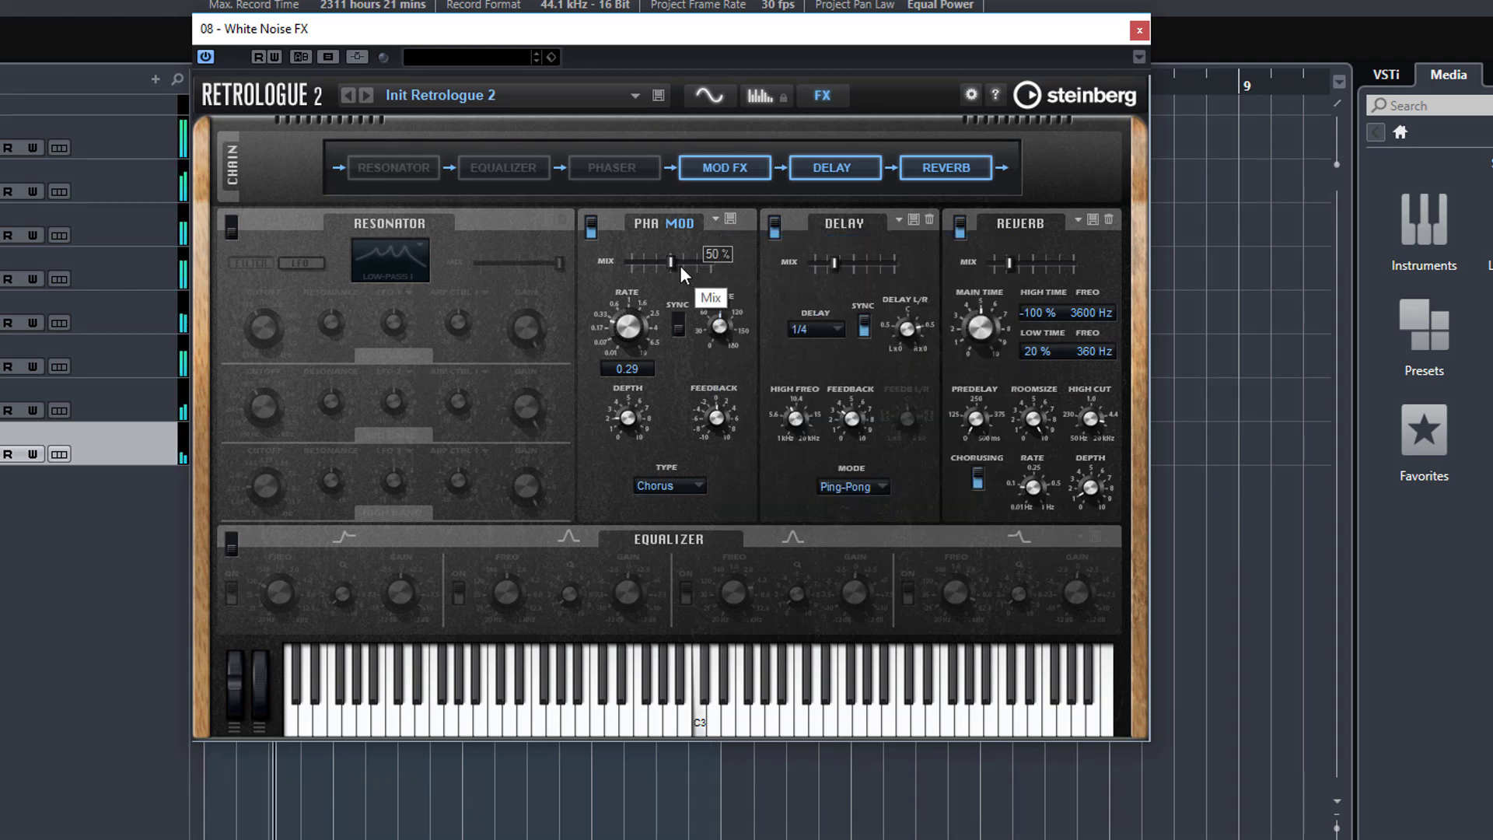
mouse_move(674, 261)
left_mouse_down()
mouse_move(693, 262)
mouse_move(675, 264)
left_mouse_up()
- Switch off Mod FX, enable Resonator with the Moving Bat filter, and lower its mix to 50 %
left_click(590, 226)
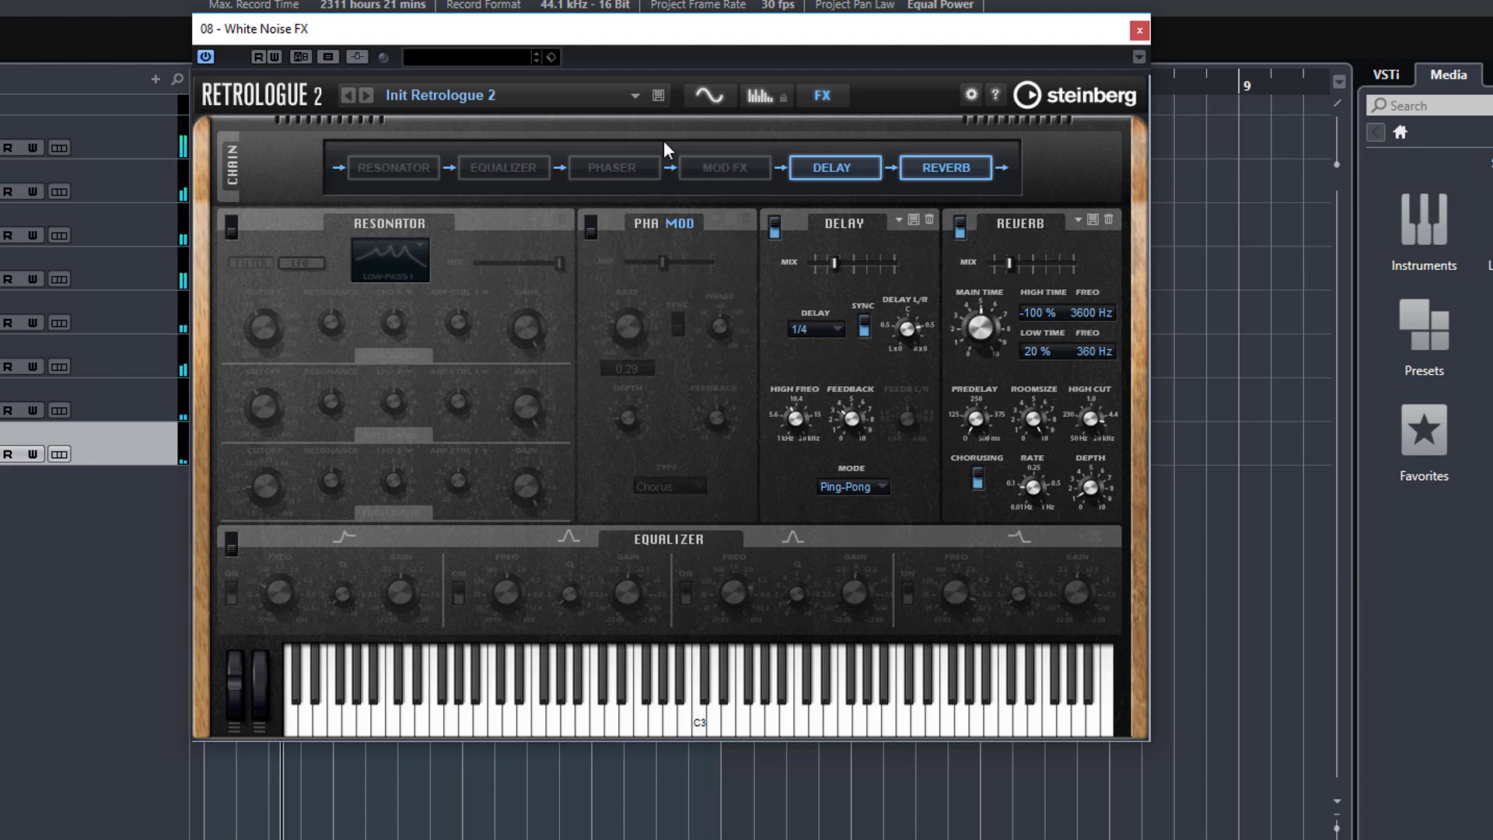
left_click(375, 159)
left_click(417, 275)
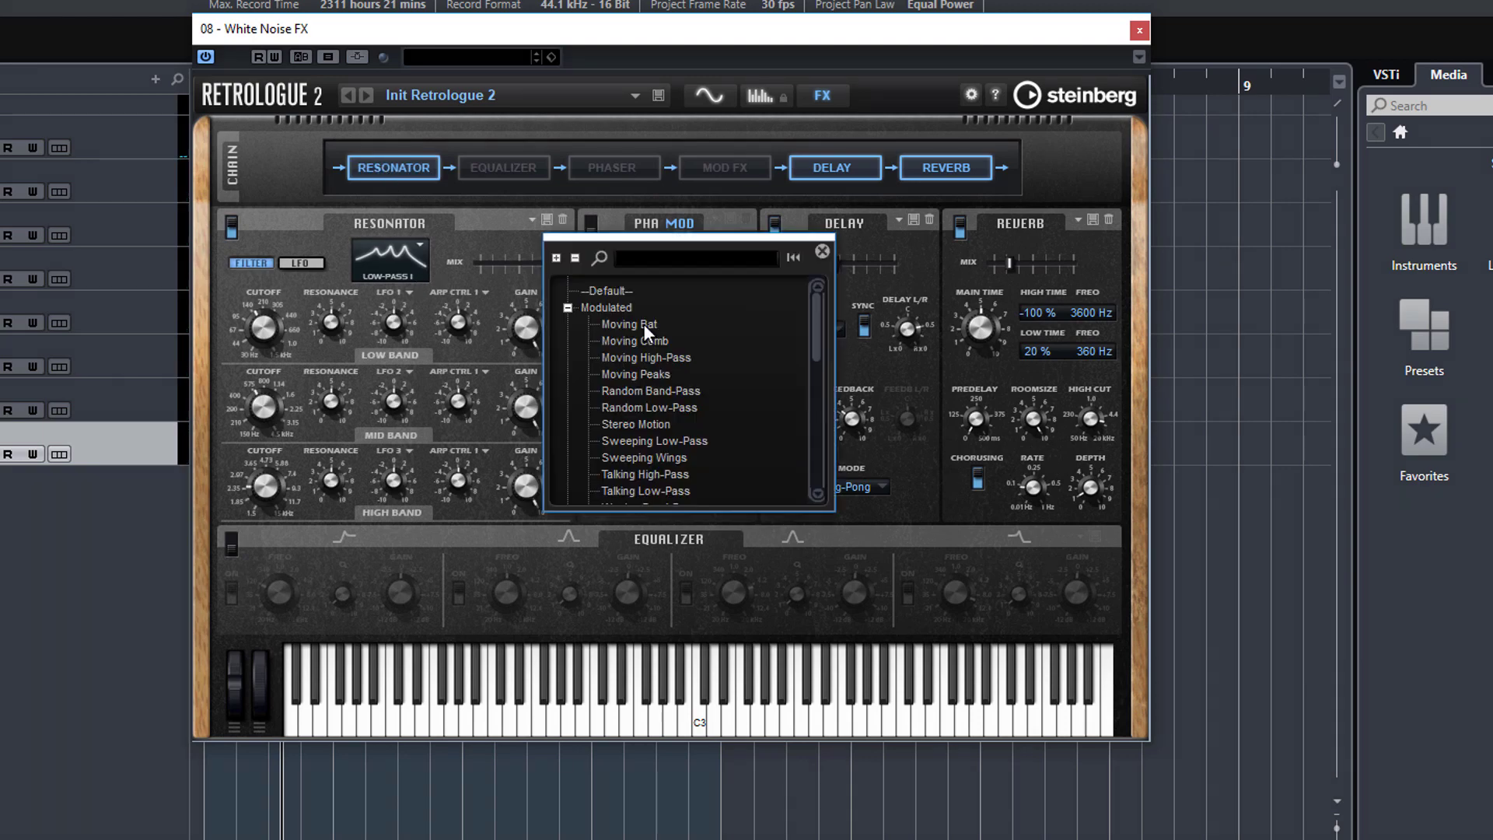
left_click(644, 325)
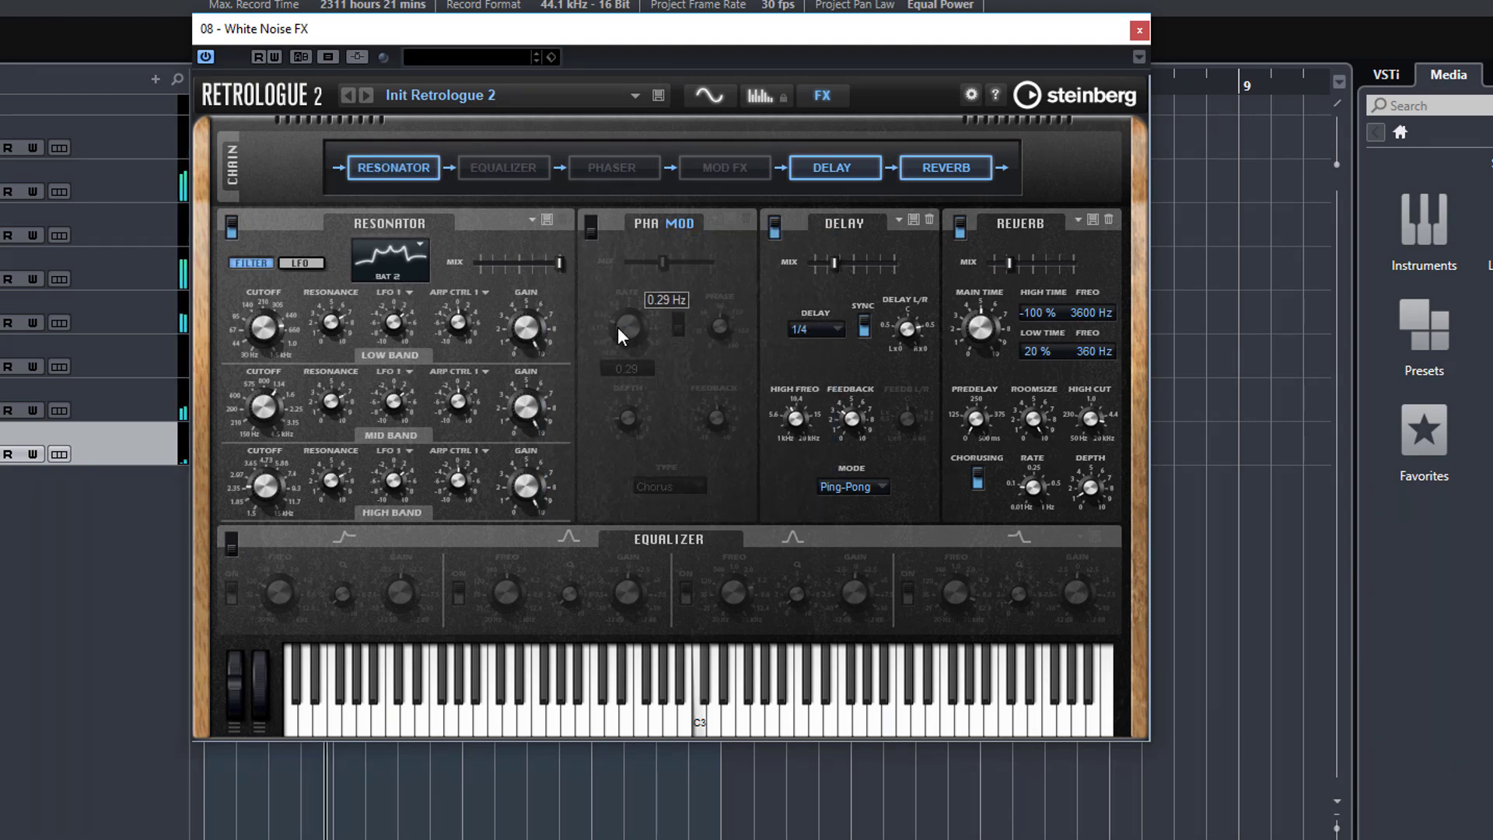
left_click_drag(562, 263, 520, 263)
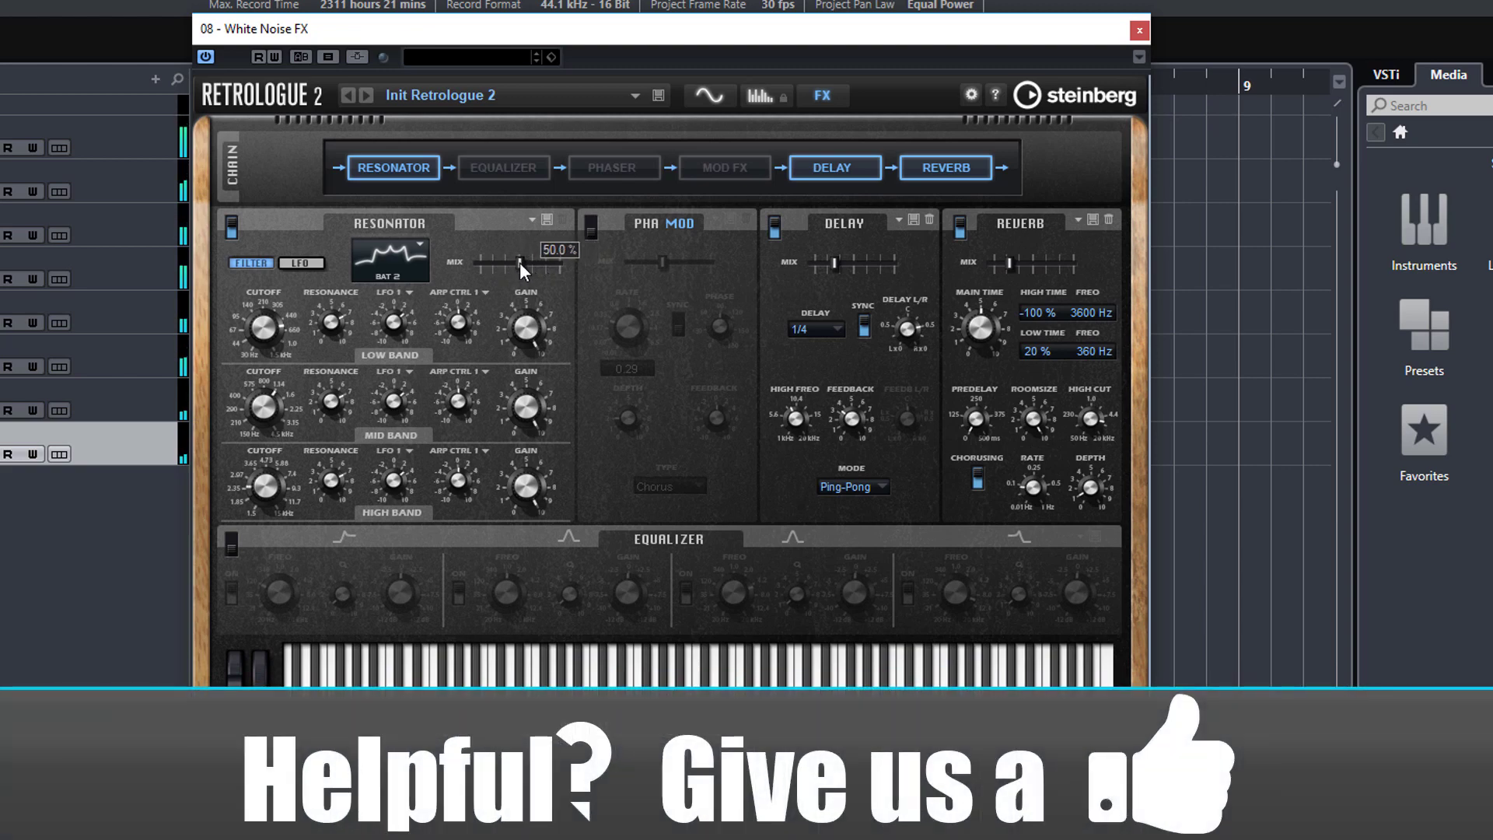
left_click_drag(723, 40, 832, 58)
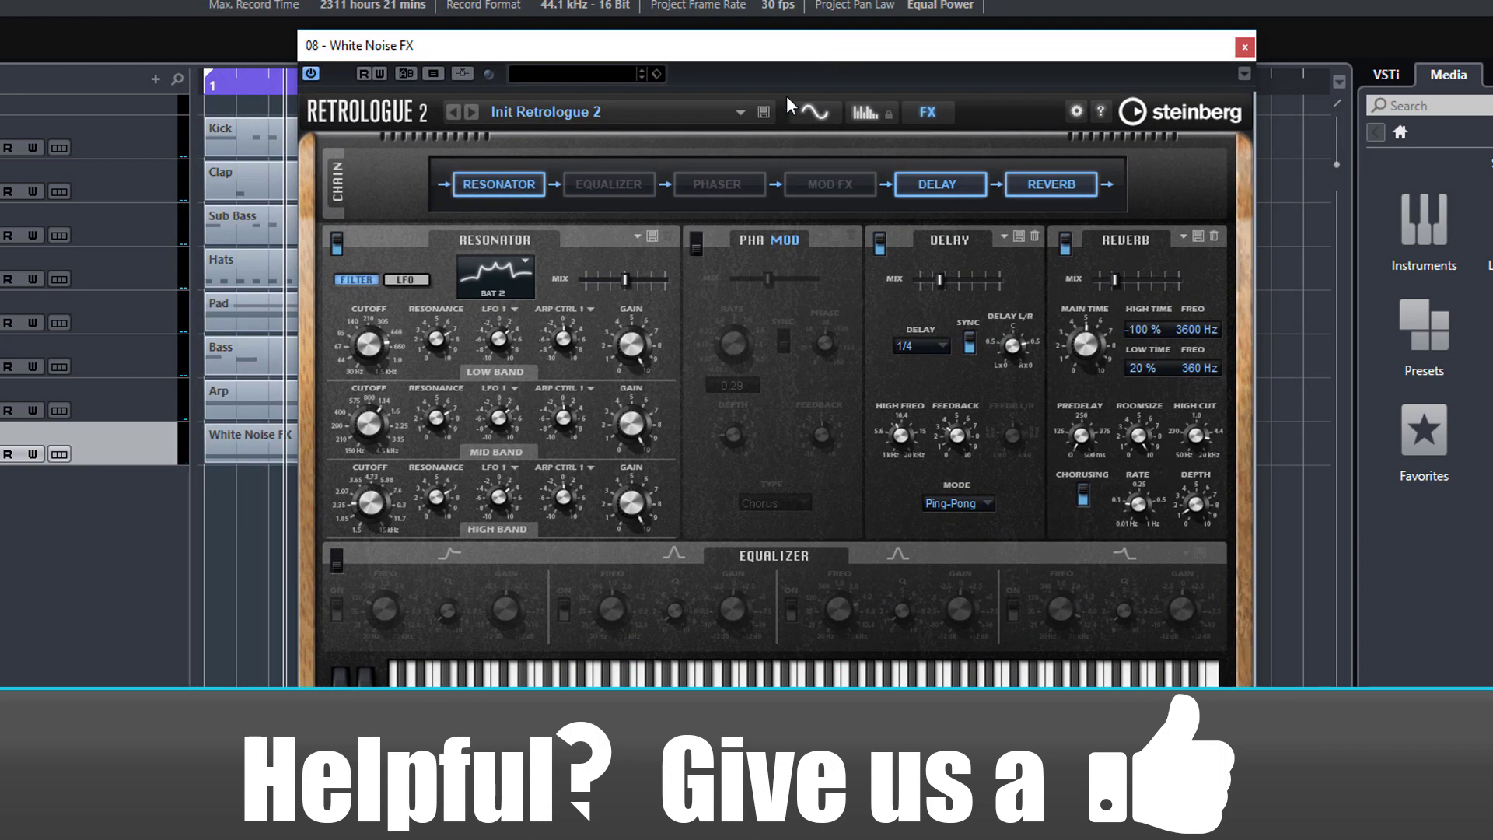
- Check the synth's main page, return to the FX view, and close the Retrologue 2 window
left_click(807, 114)
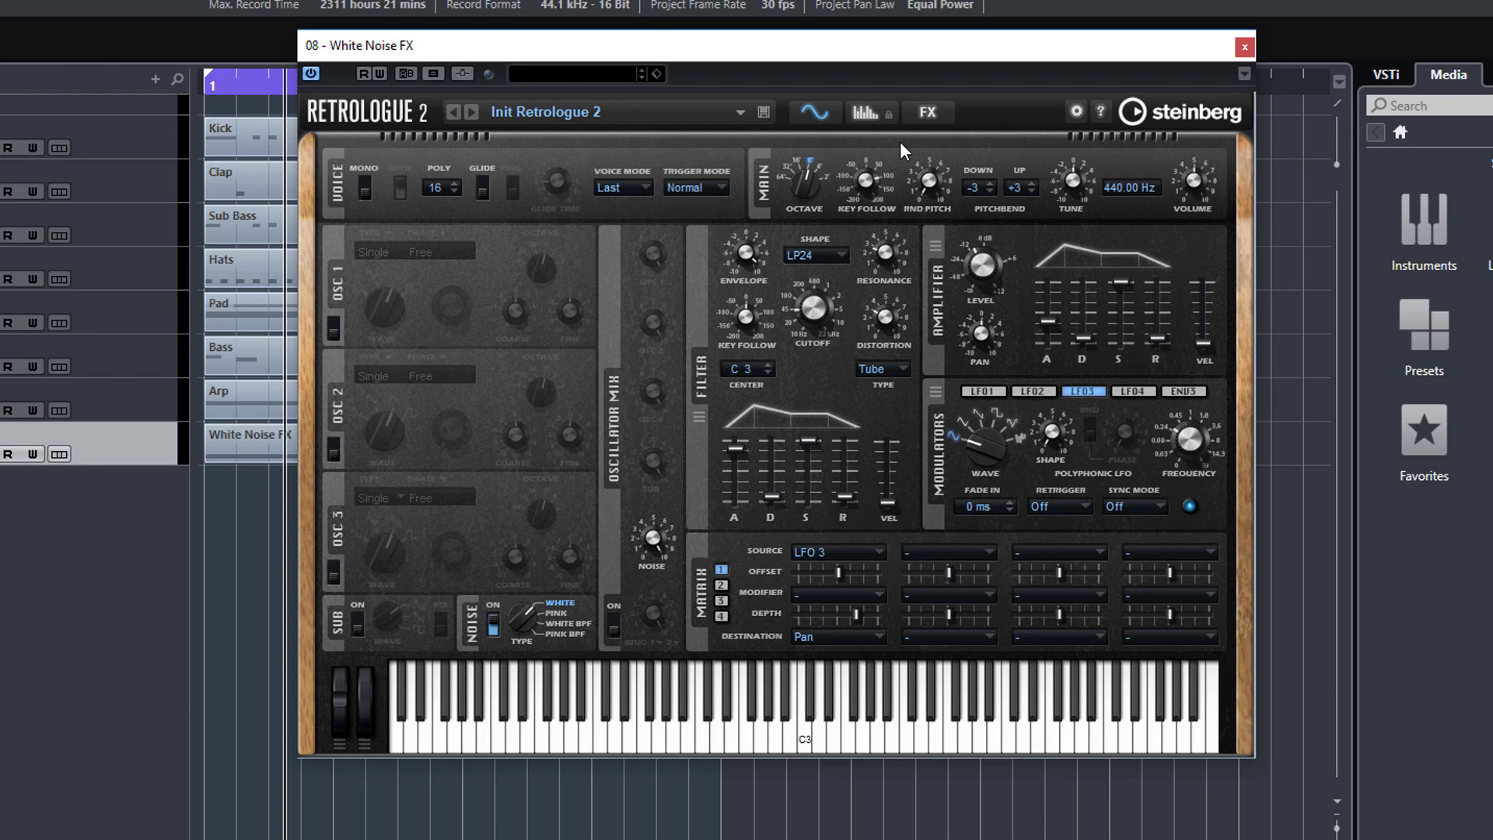
left_click(926, 112)
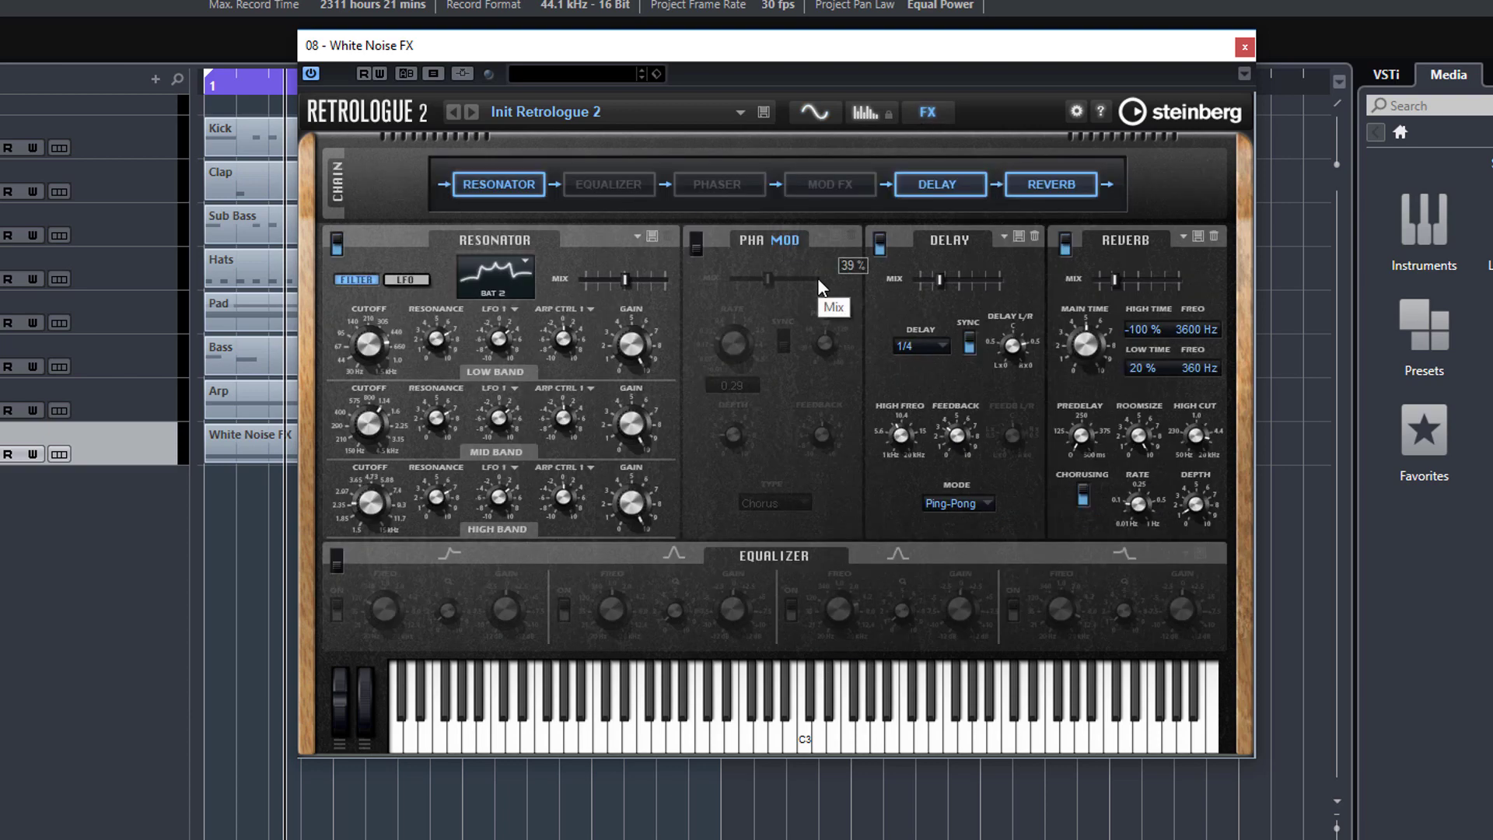
left_click(1245, 46)
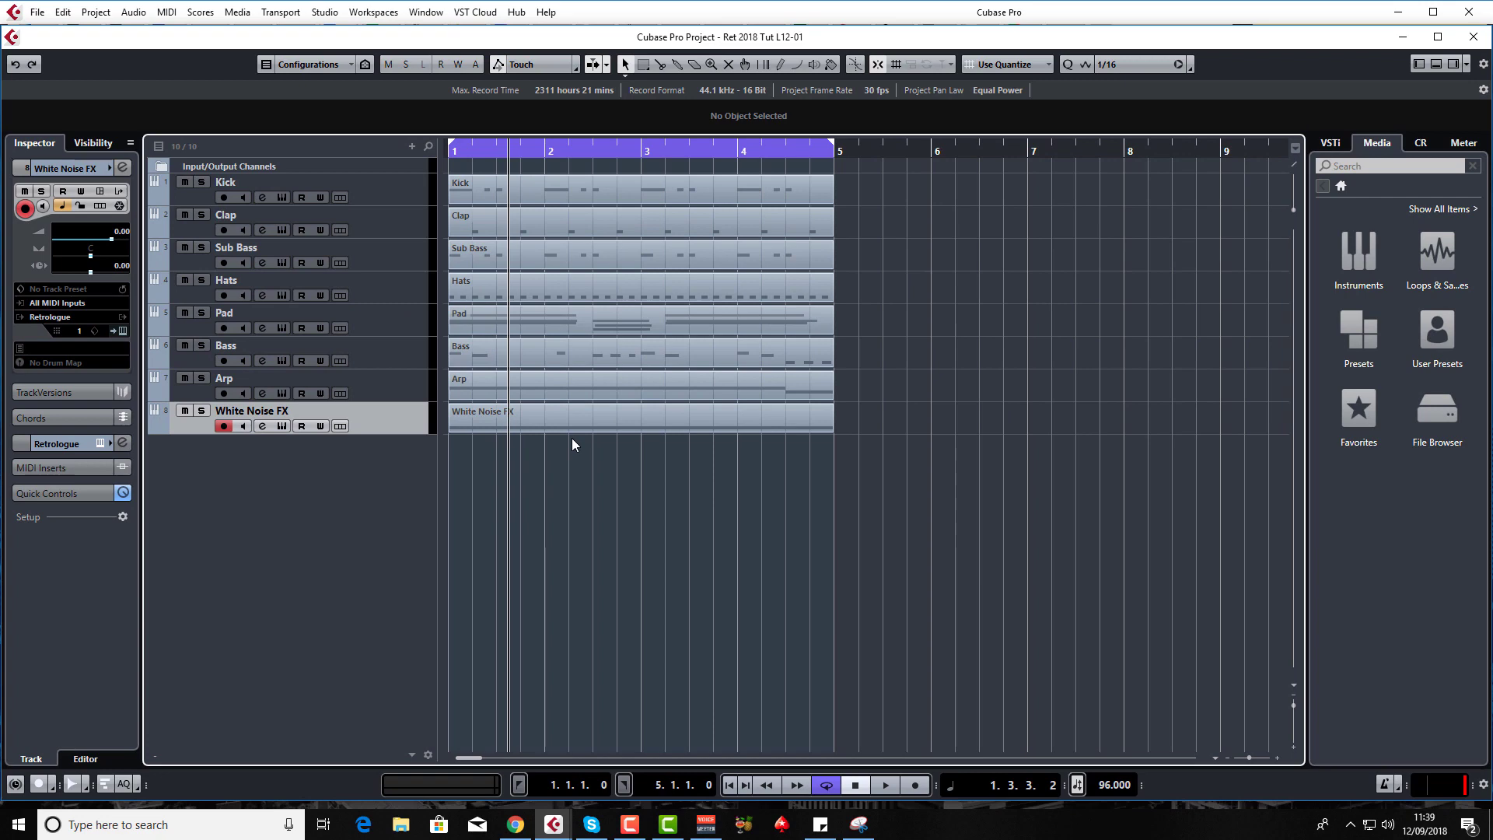
key("Home")
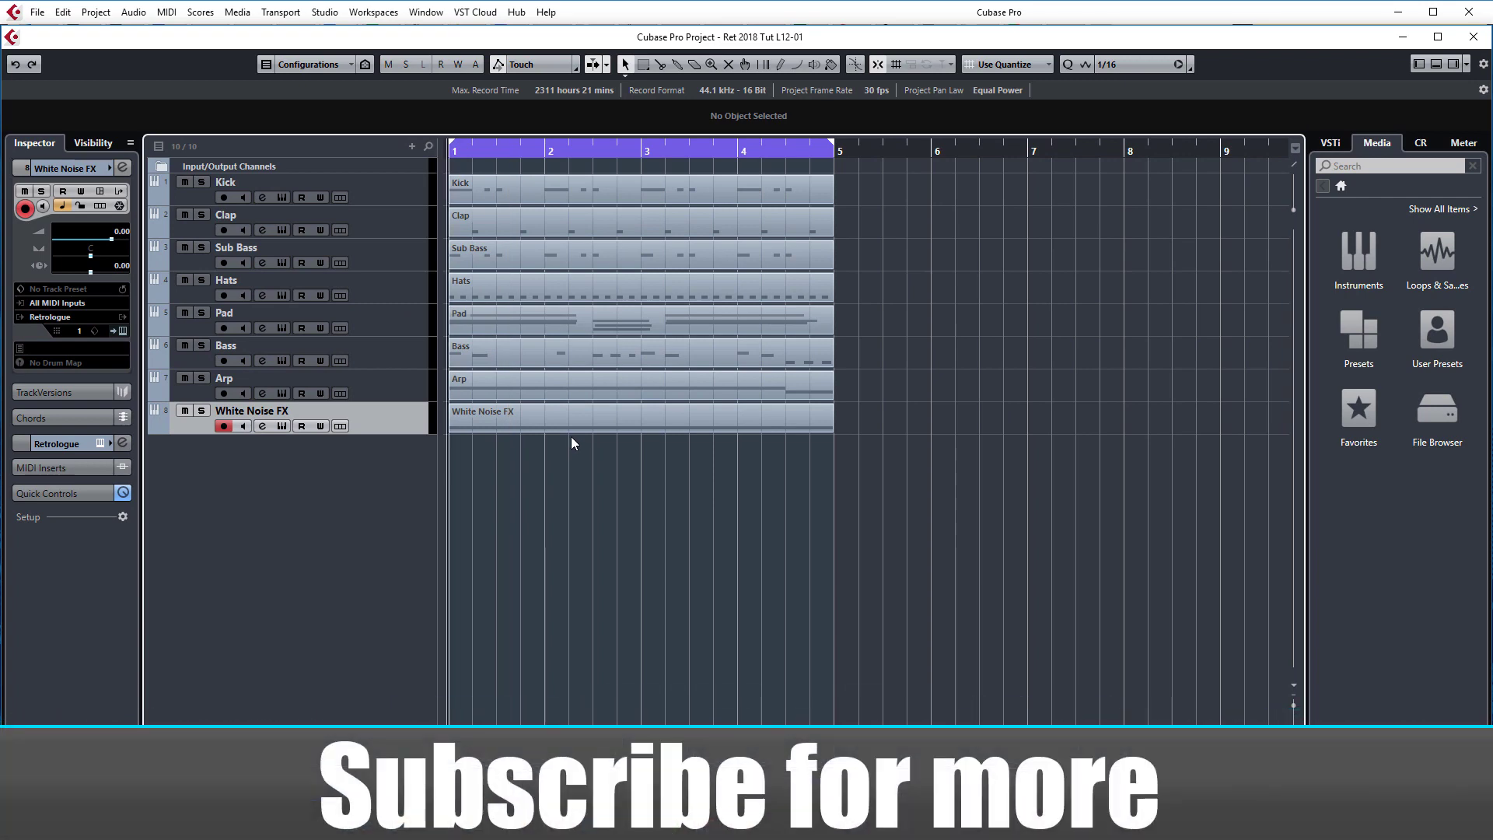
key("space")
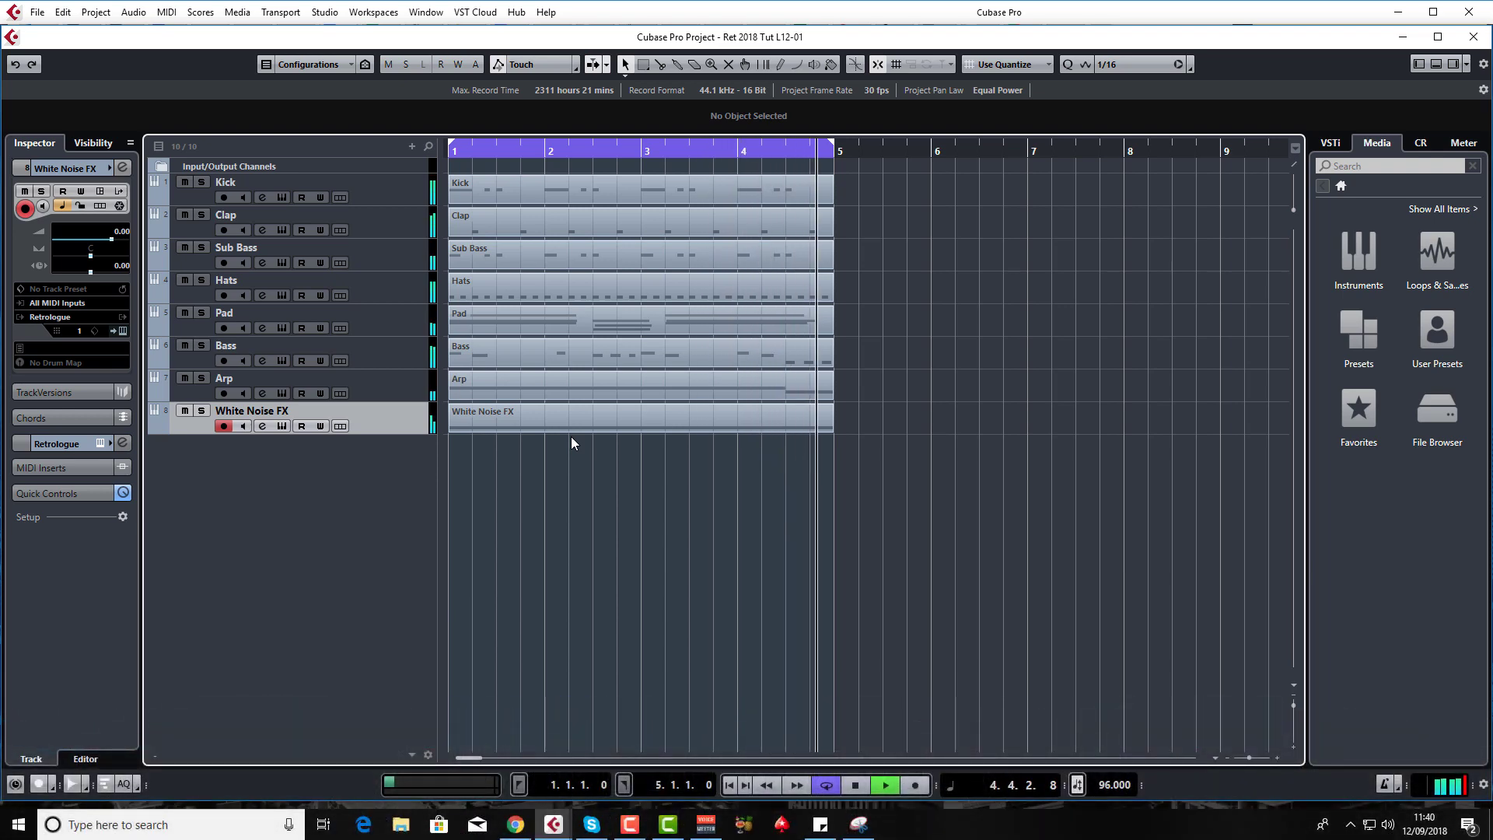
key("space")
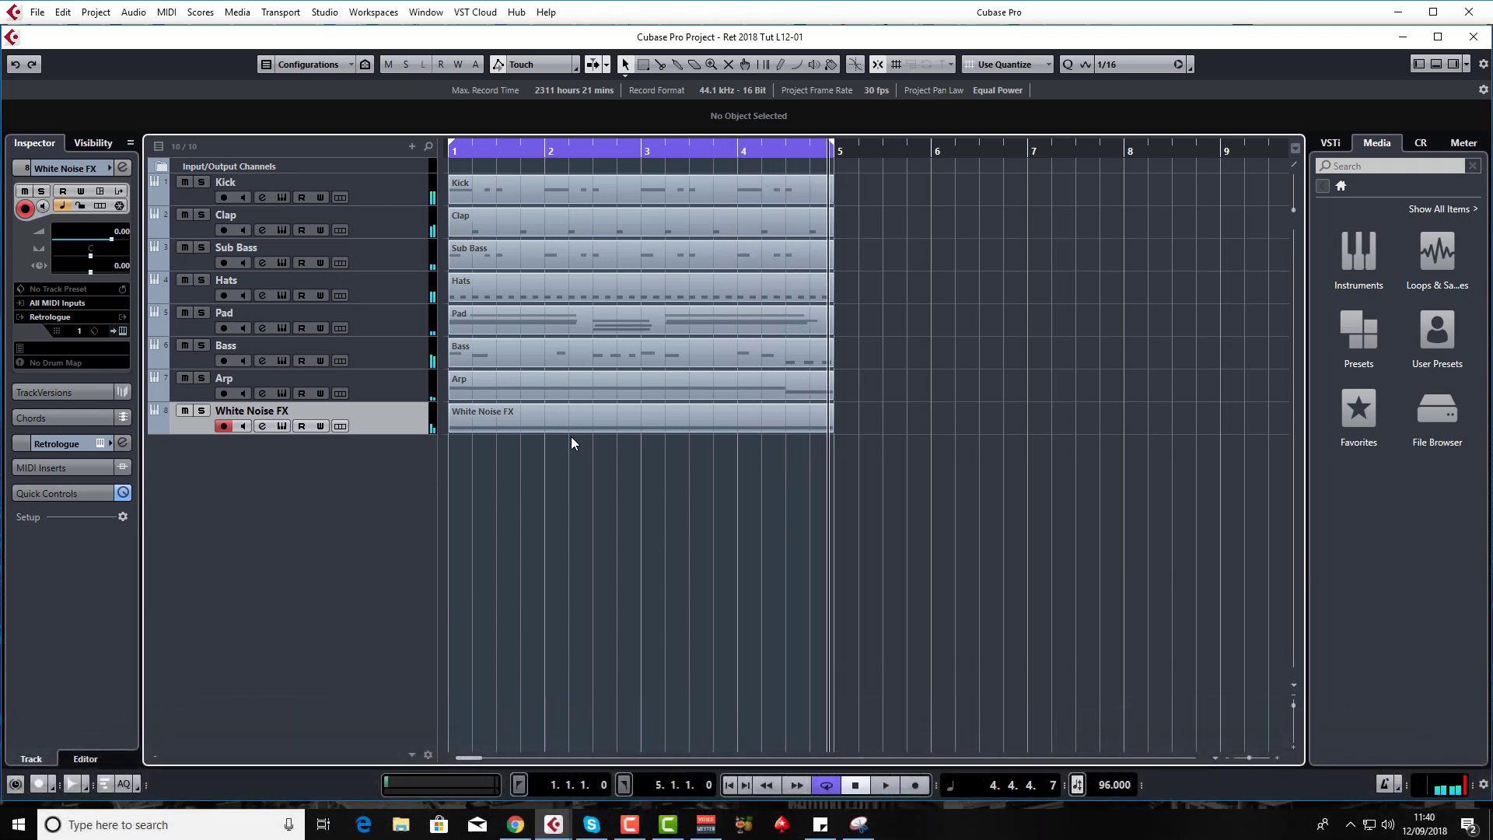